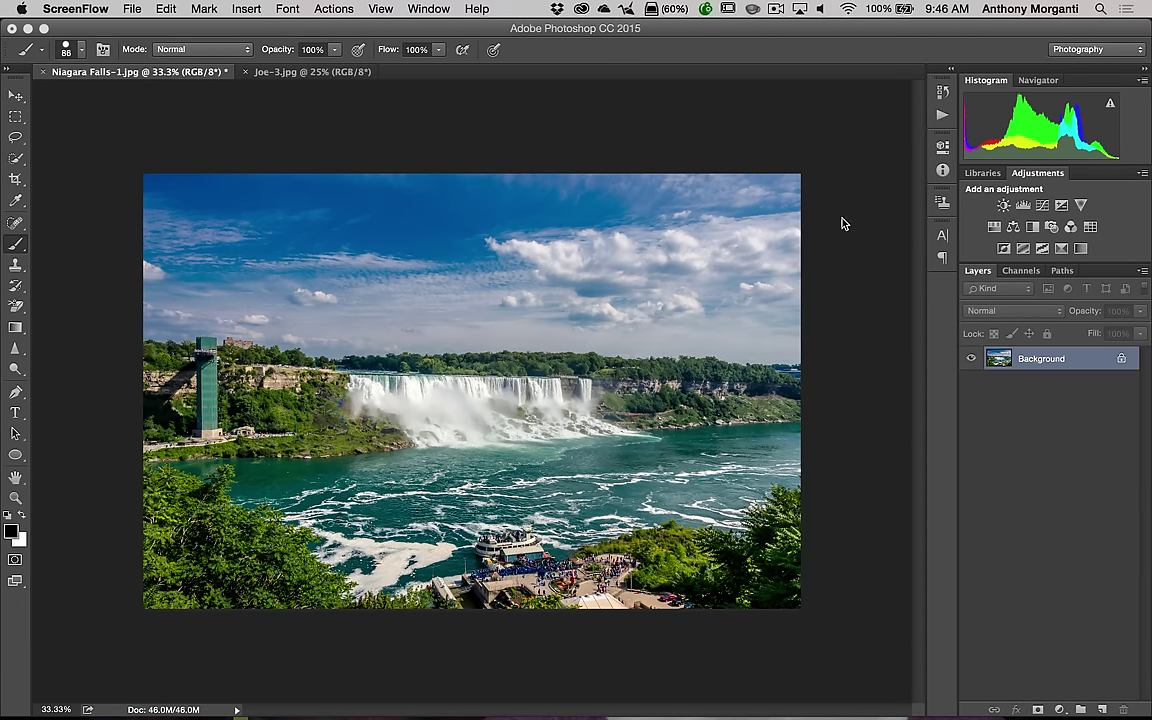
# Unlock the Background layer and enlarge the canvas by a relative 1.5 inches in both width and height
pyautogui.click(1123, 359)
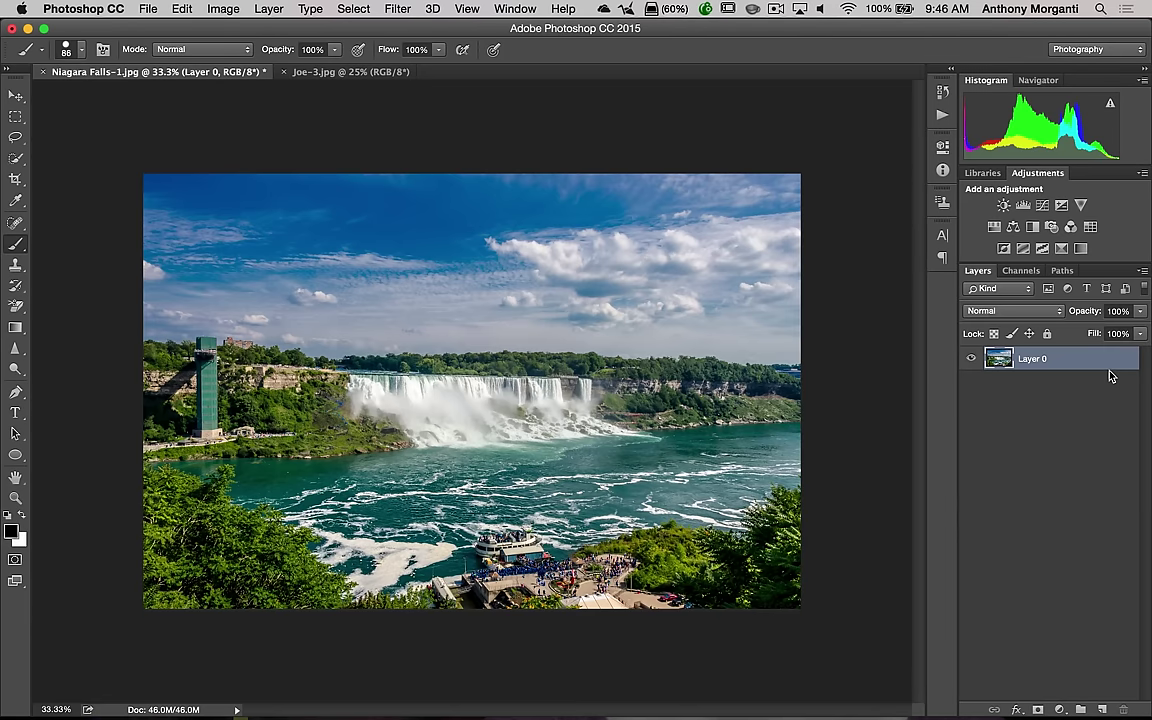
pyautogui.click(224, 10)
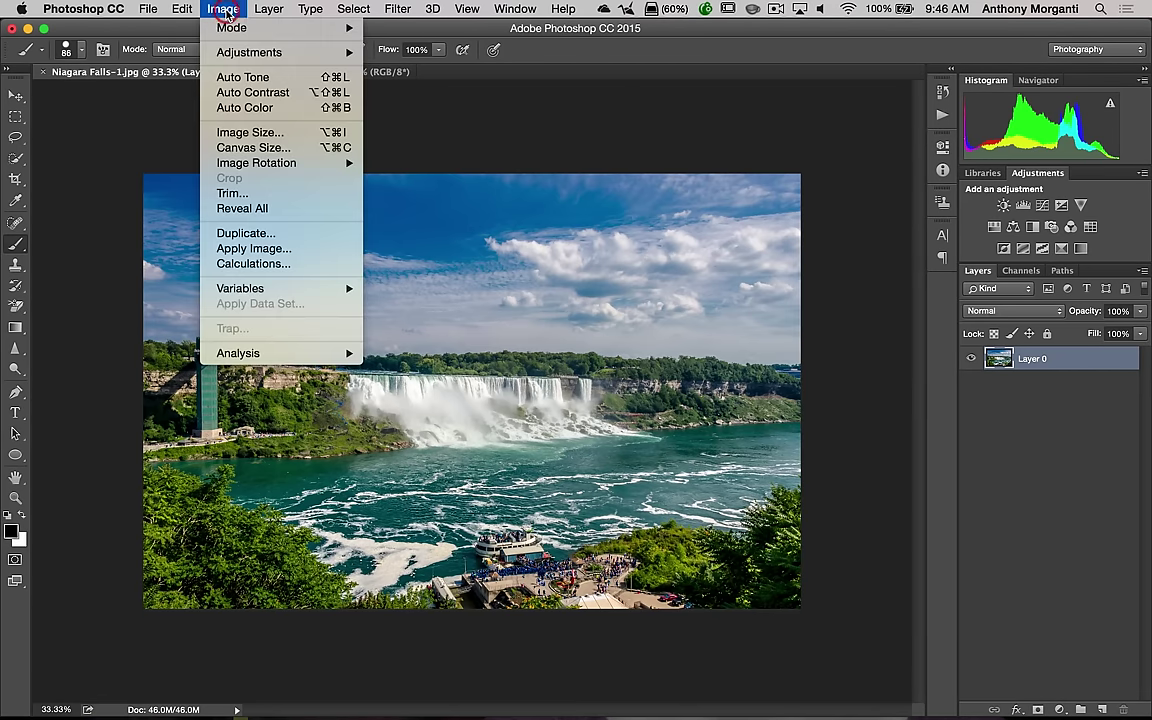
pyautogui.click(240, 148)
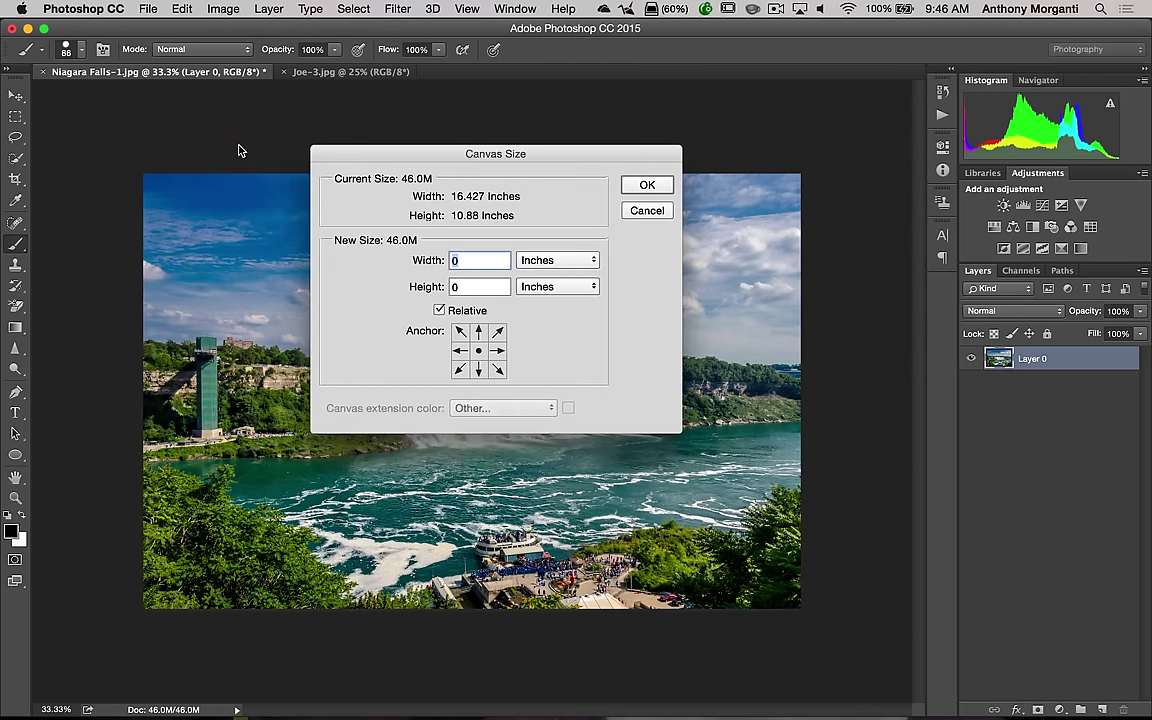
pyautogui.click(439, 312)
pyautogui.click(440, 311)
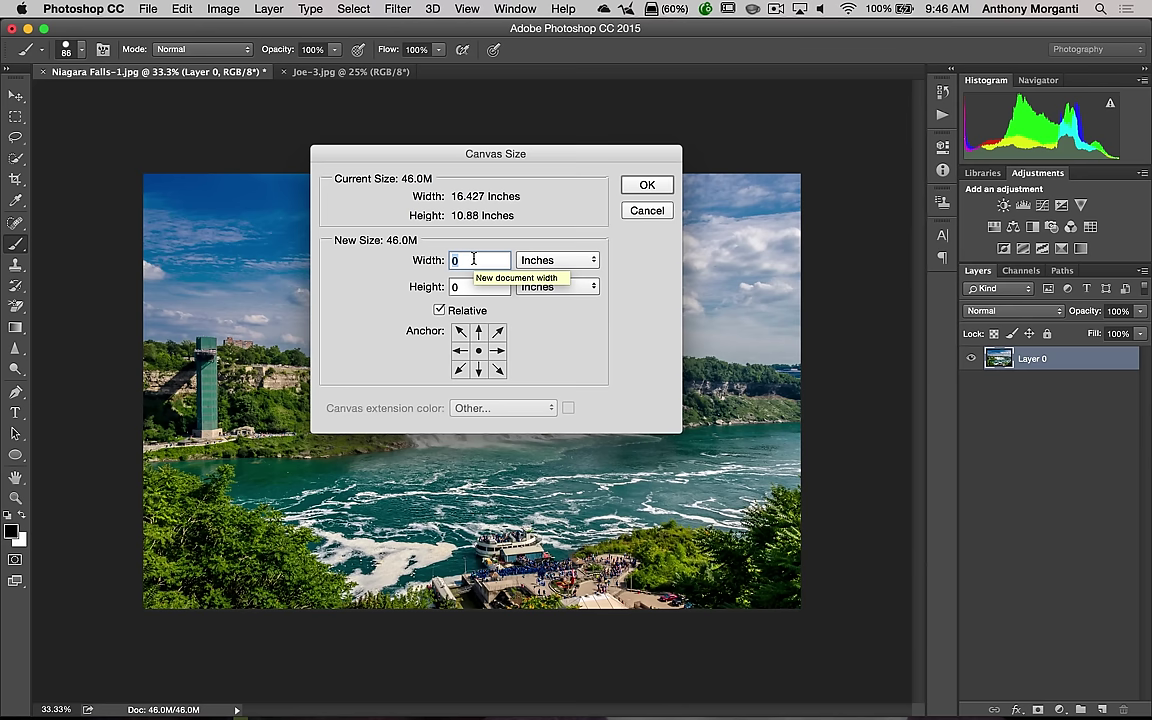
pyautogui.write('1.5')
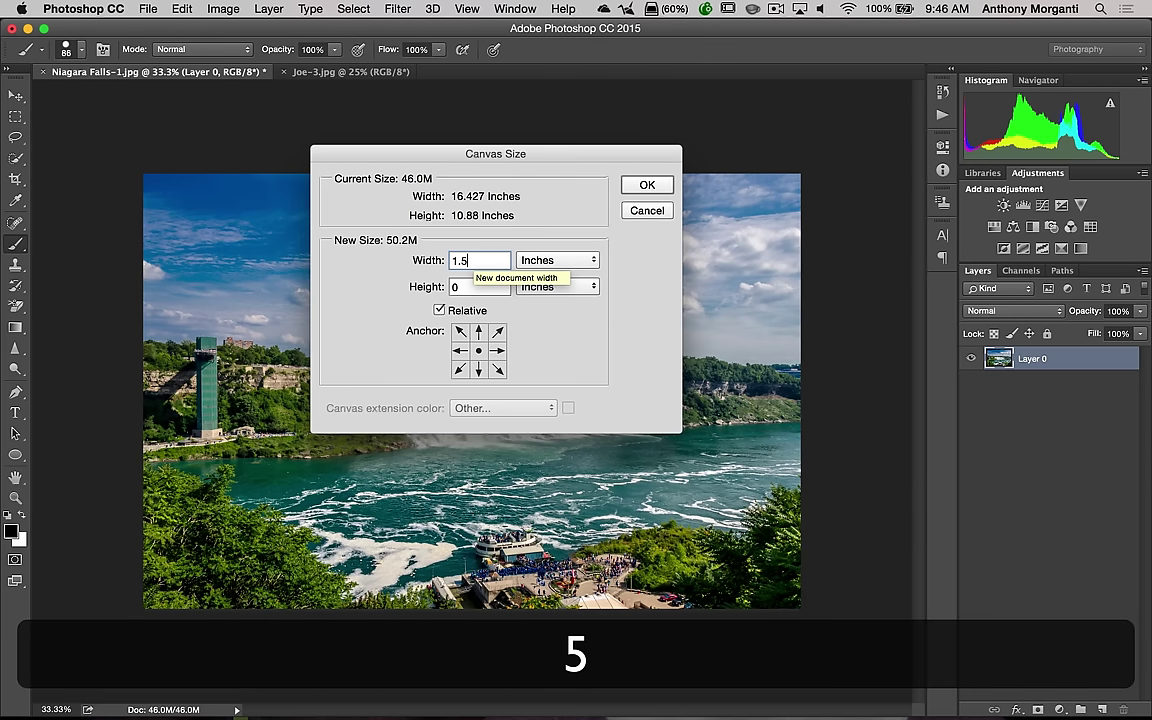
pyautogui.press('Tab')
pyautogui.write('1.5')
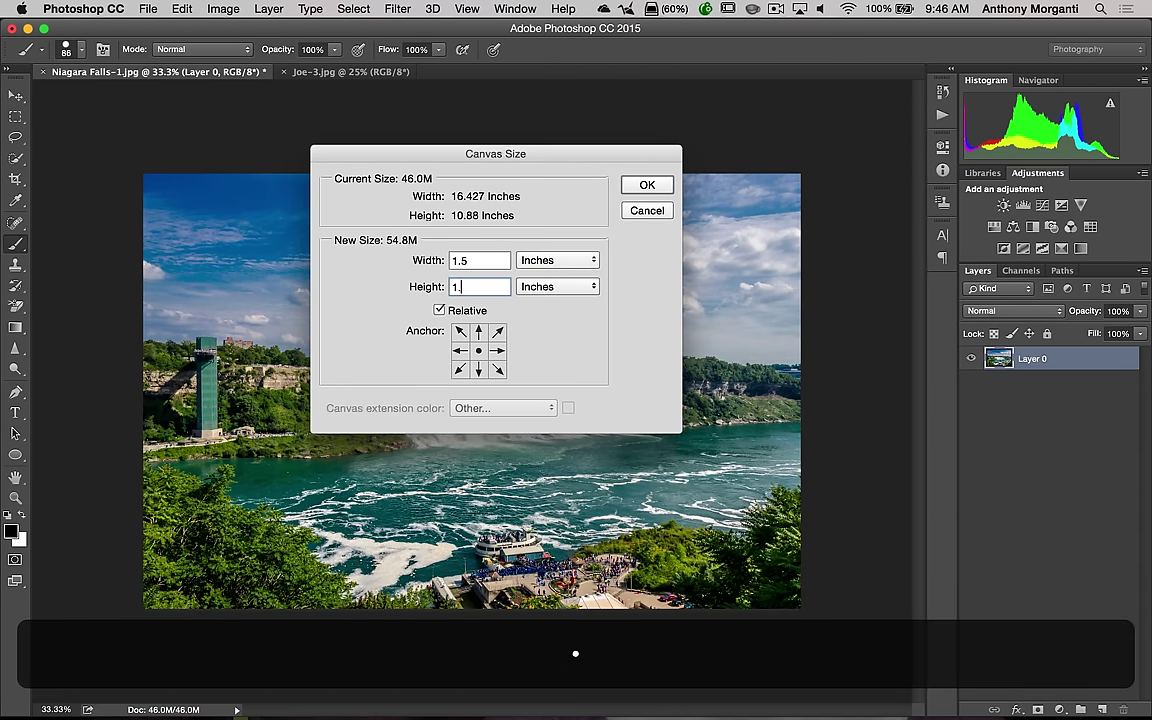
pyautogui.click(647, 184)
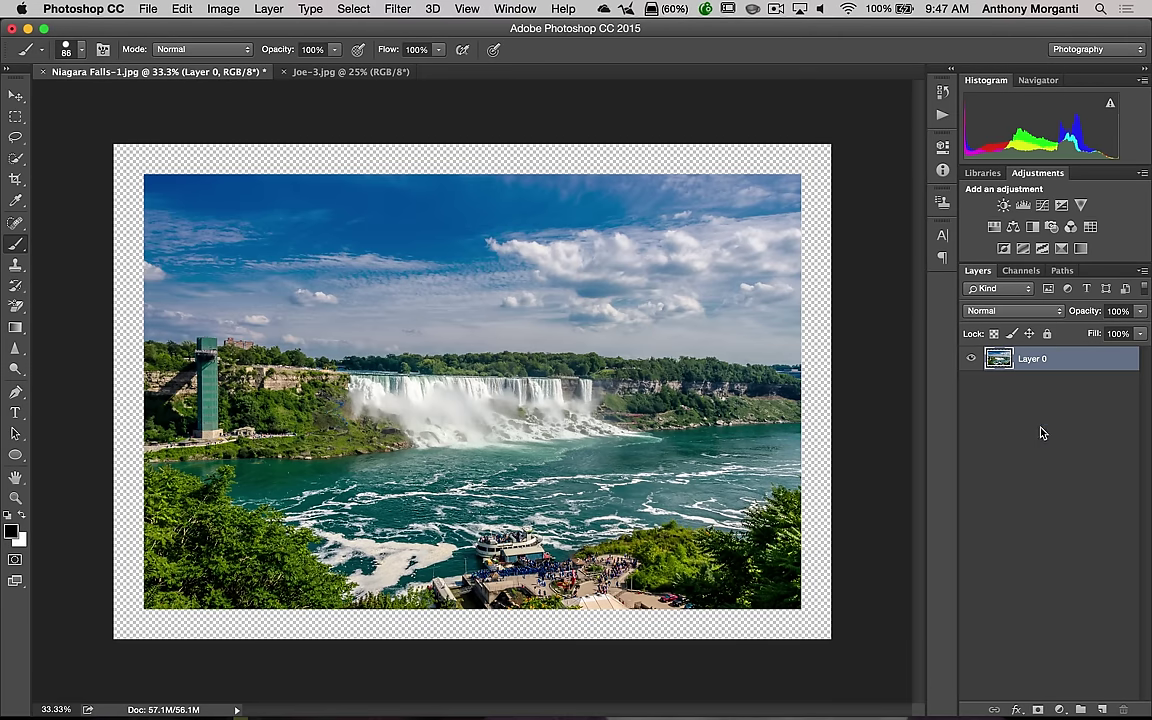
# Add an Inner Shadow effect to the photo layer with a choke of 34% and a size of 122 px
pyautogui.doubleClick(1075, 358)
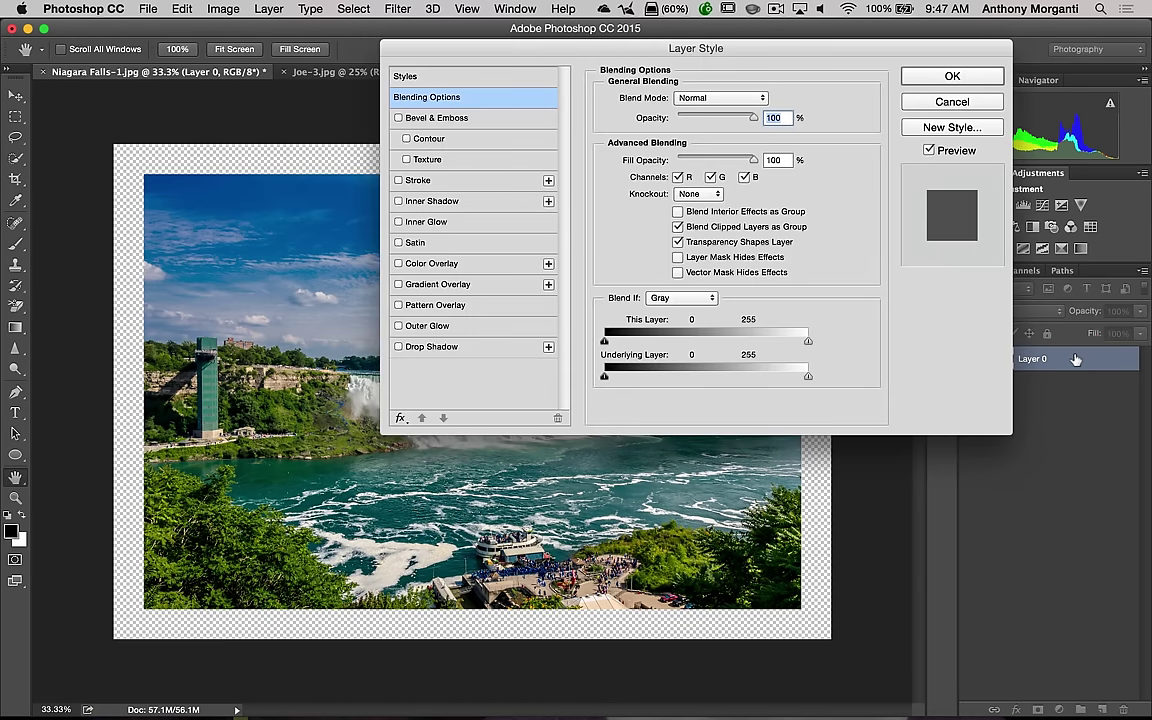
pyautogui.moveTo(769, 51); pyautogui.dragTo(844, 78)
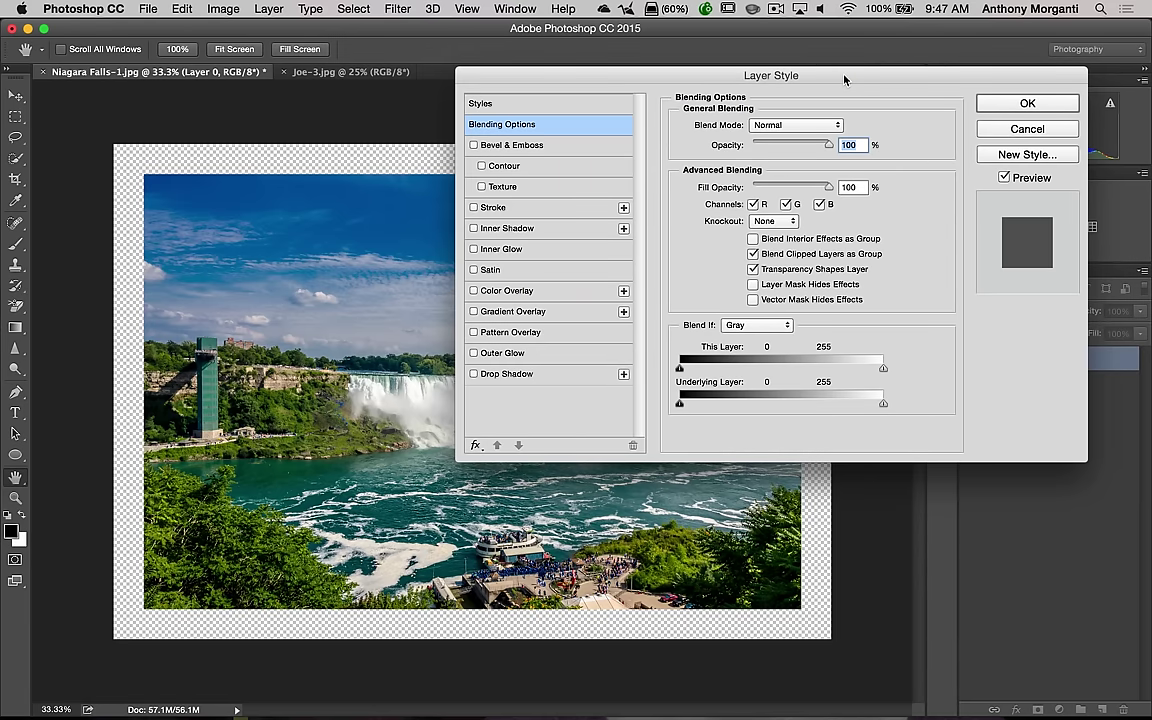
pyautogui.click(503, 229)
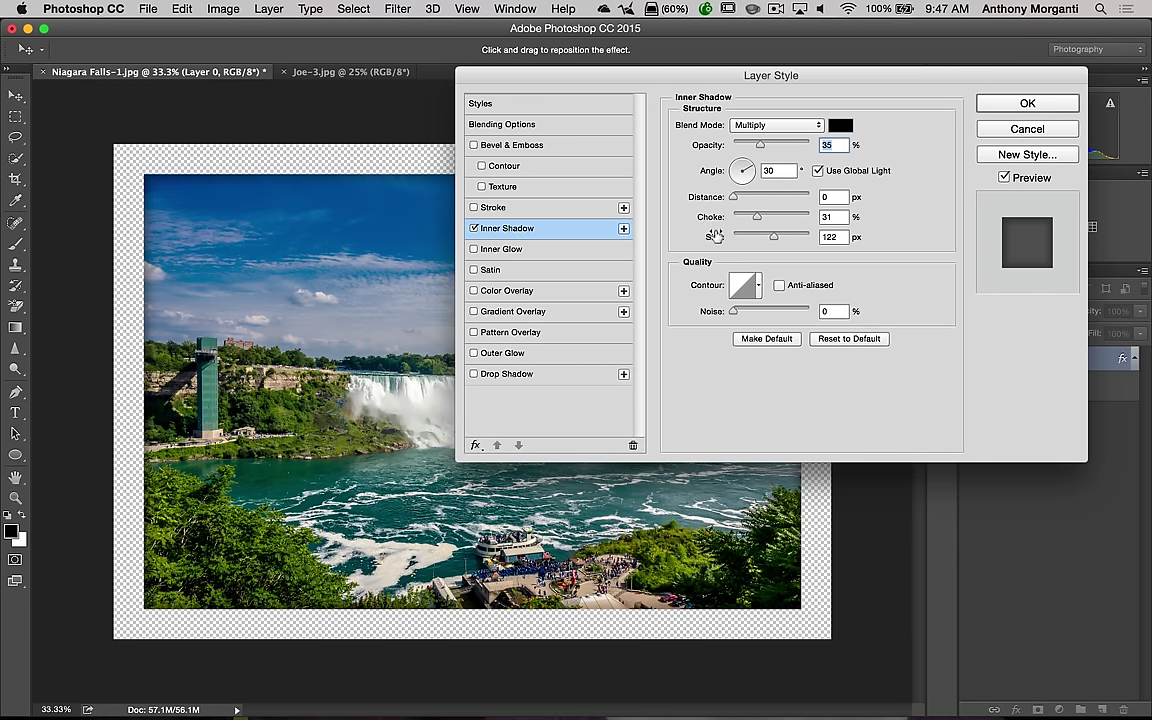
pyautogui.moveTo(764, 219)
pyautogui.mouseDown()
pyautogui.moveTo(786, 220)
pyautogui.moveTo(760, 219)
pyautogui.mouseUp()
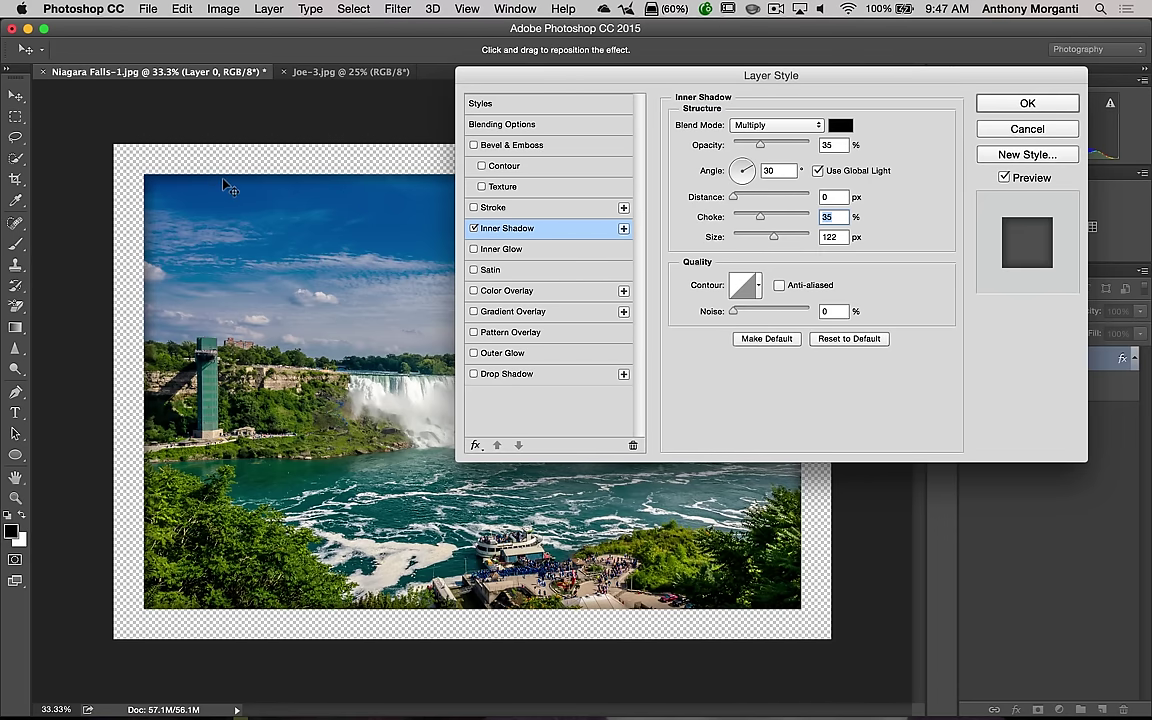
pyautogui.moveTo(760, 216)
pyautogui.mouseDown()
pyautogui.moveTo(796, 220)
pyautogui.moveTo(760, 218)
pyautogui.mouseUp()
pyautogui.moveTo(773, 236); pyautogui.dragTo(818, 239)
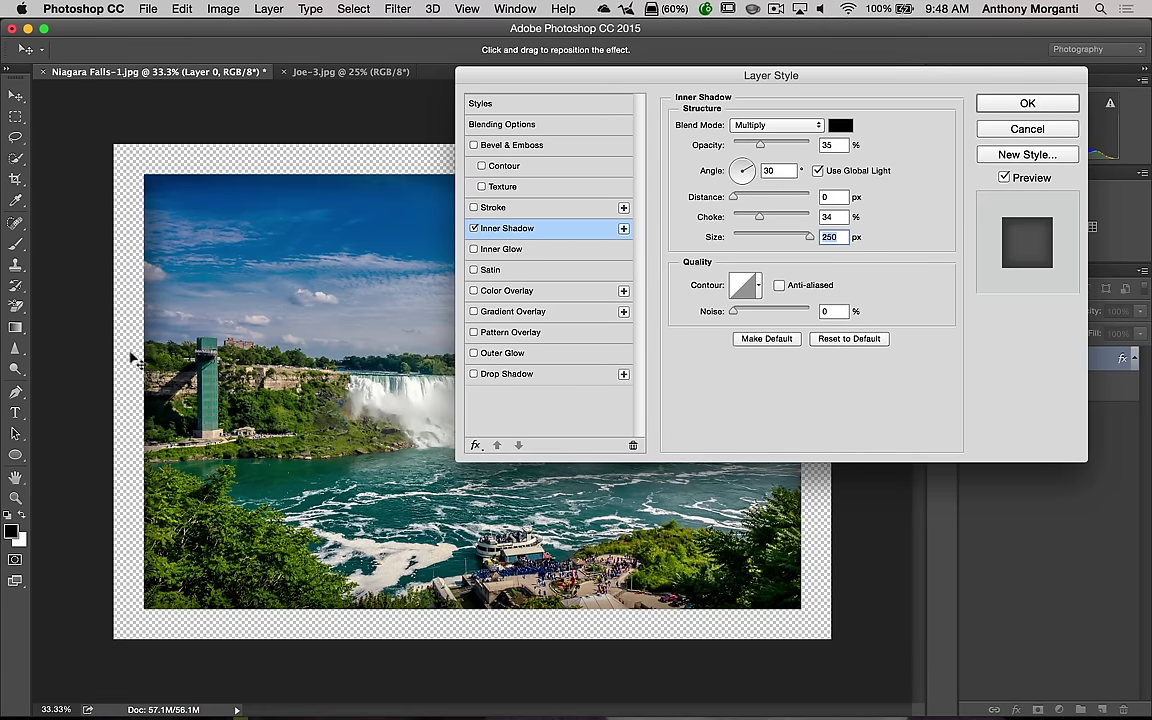
pyautogui.moveTo(809, 237); pyautogui.dragTo(773, 237)
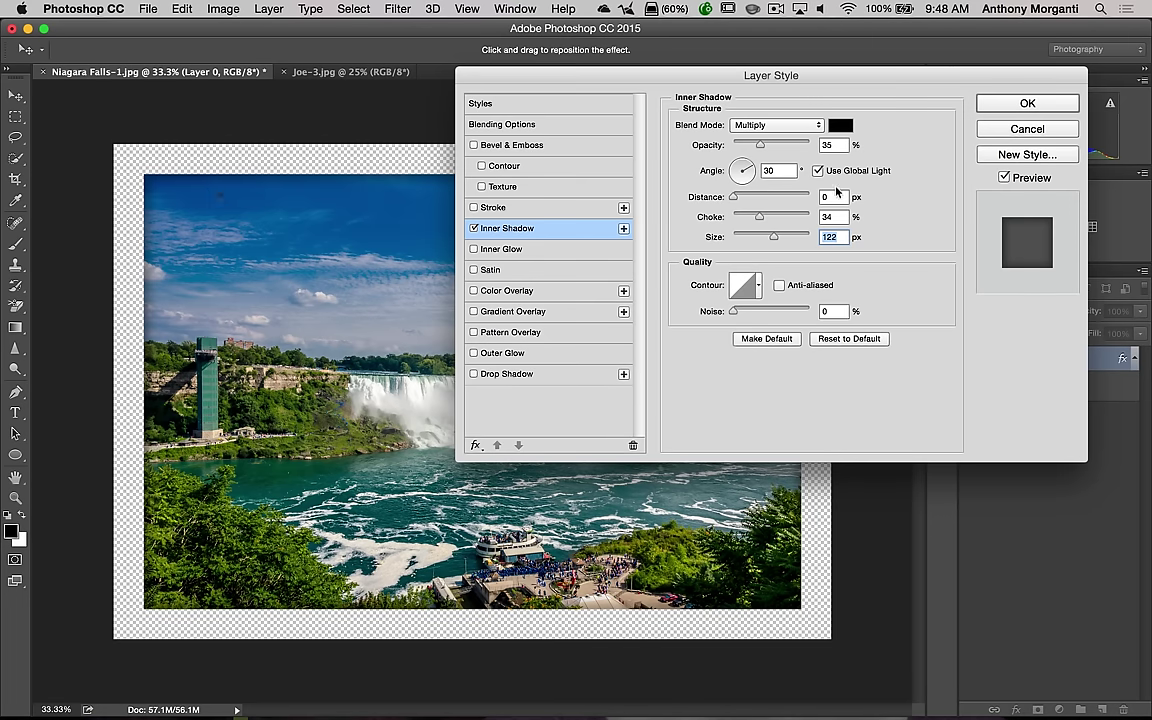
pyautogui.click(1024, 103)
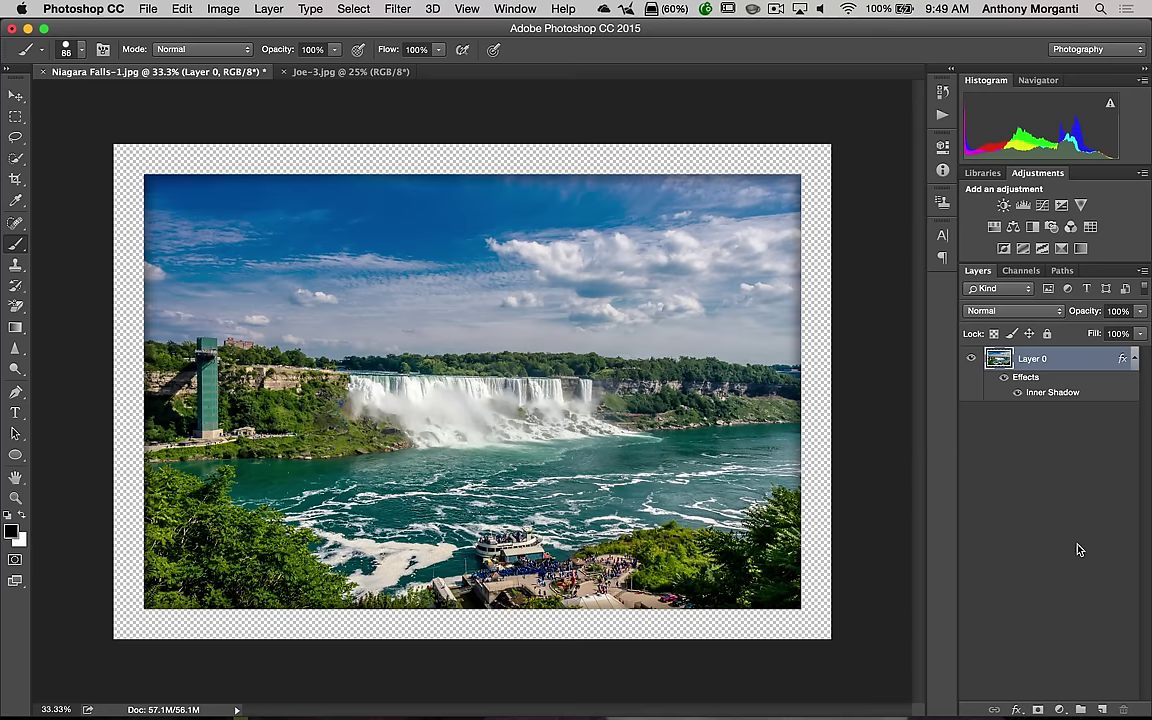
# Add an empty layer beneath the photo layer and sample a dark green from the water's edge as the foreground color
pyautogui.press('super')
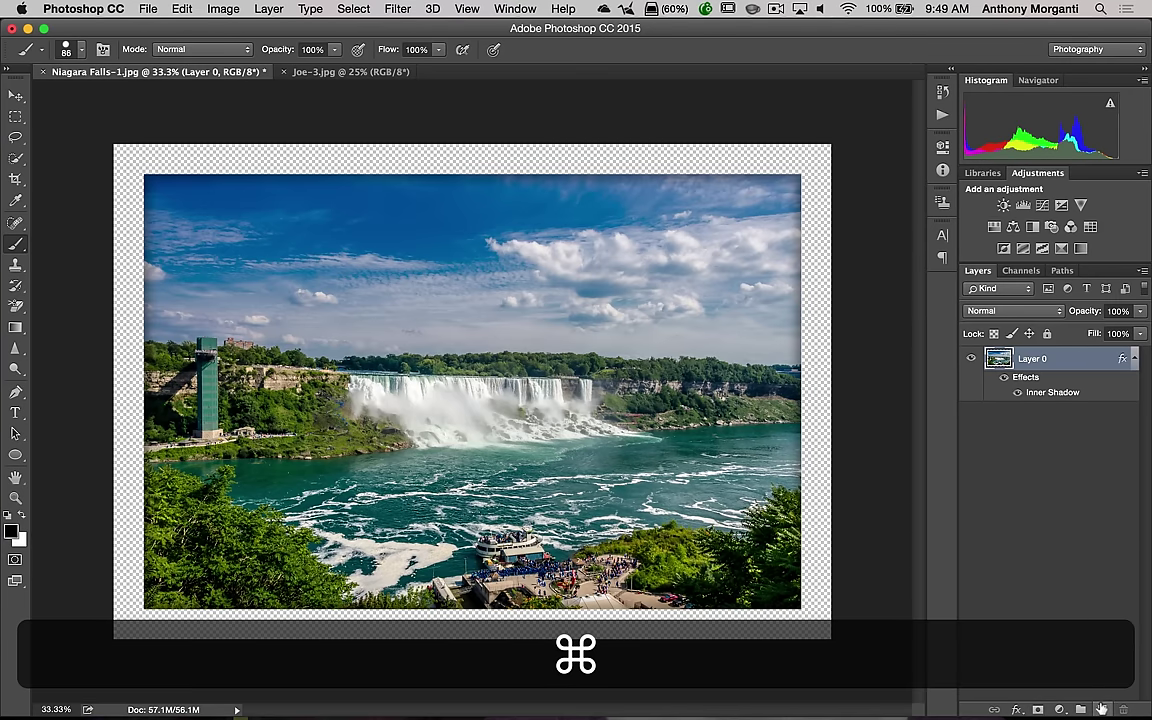
pyautogui.keyDown('super'); pyautogui.click(1101, 708); pyautogui.keyUp('super')
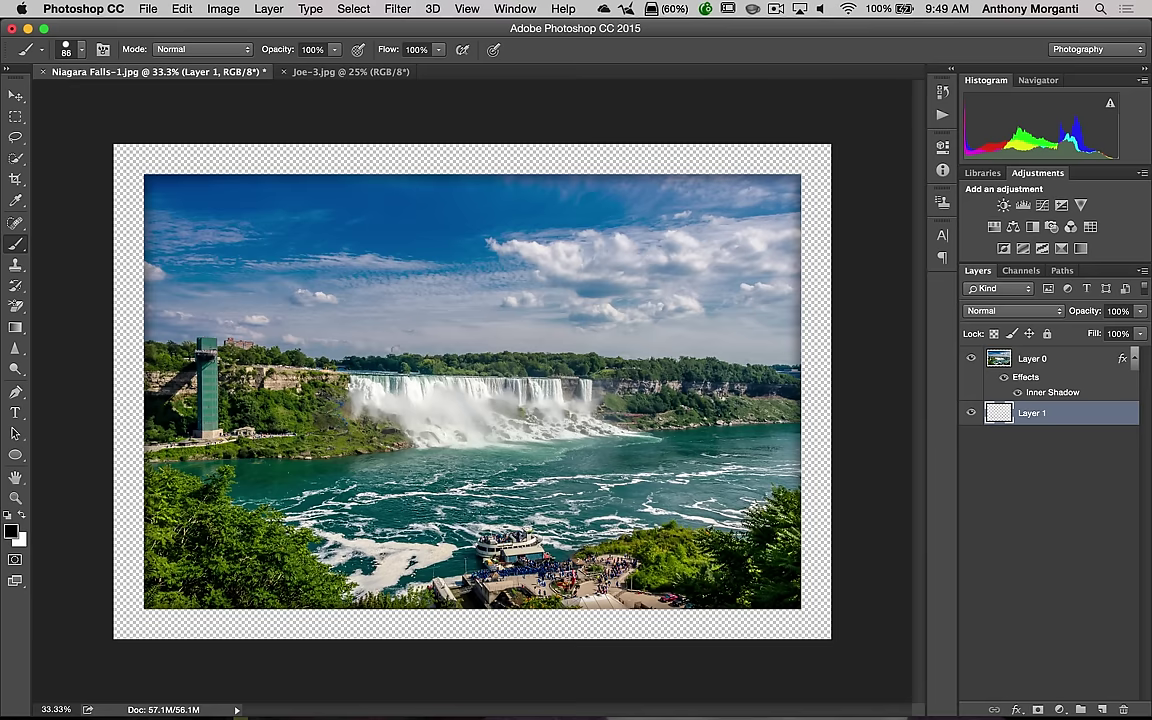
pyautogui.press('b')
pyautogui.press('alt')
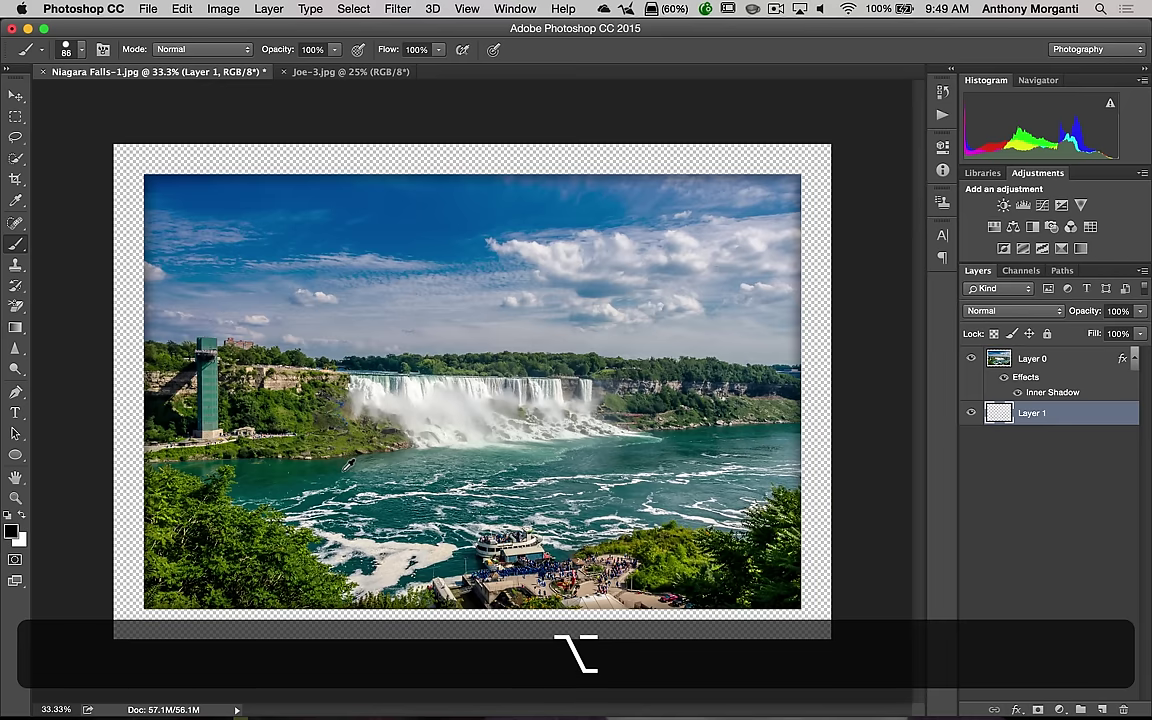
pyautogui.keyDown('alt'); pyautogui.click(346, 466); pyautogui.keyUp('alt')
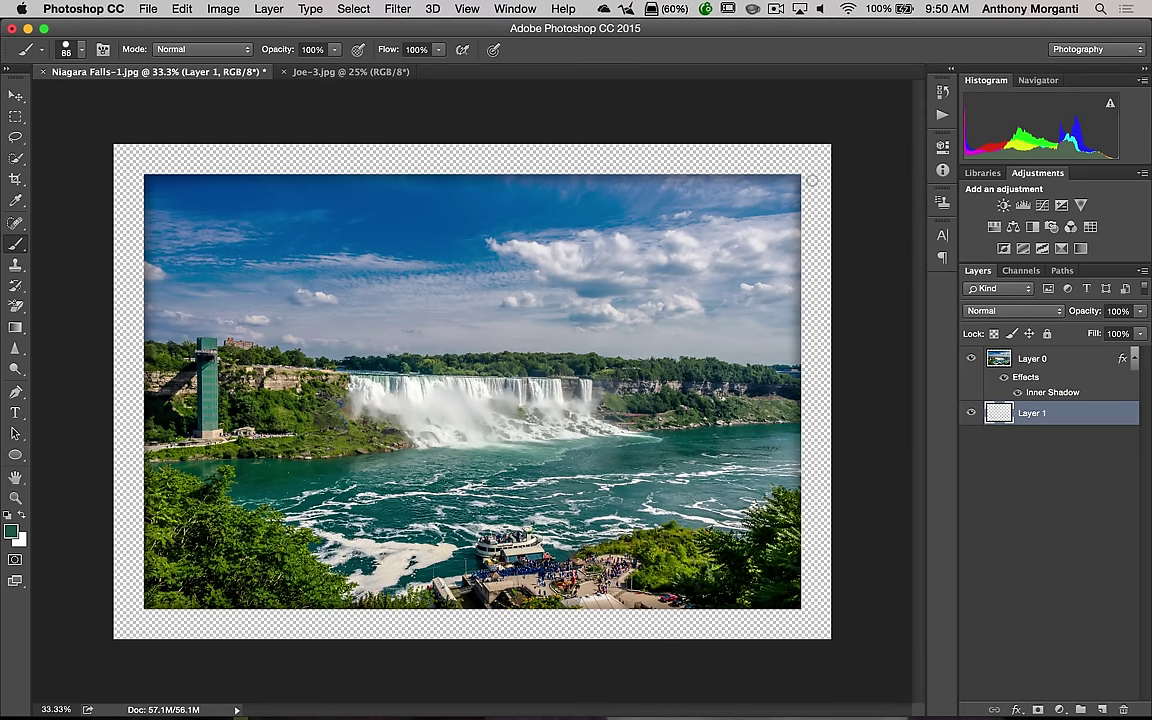
pyautogui.click(180, 10)
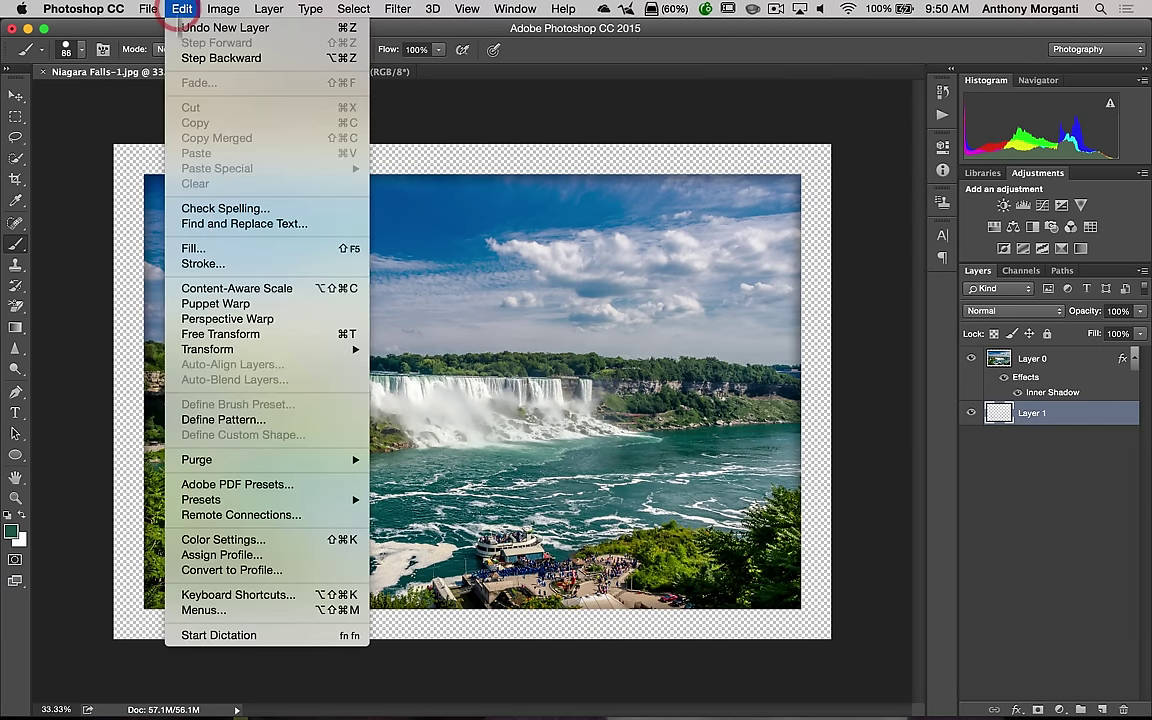
pyautogui.click(190, 246)
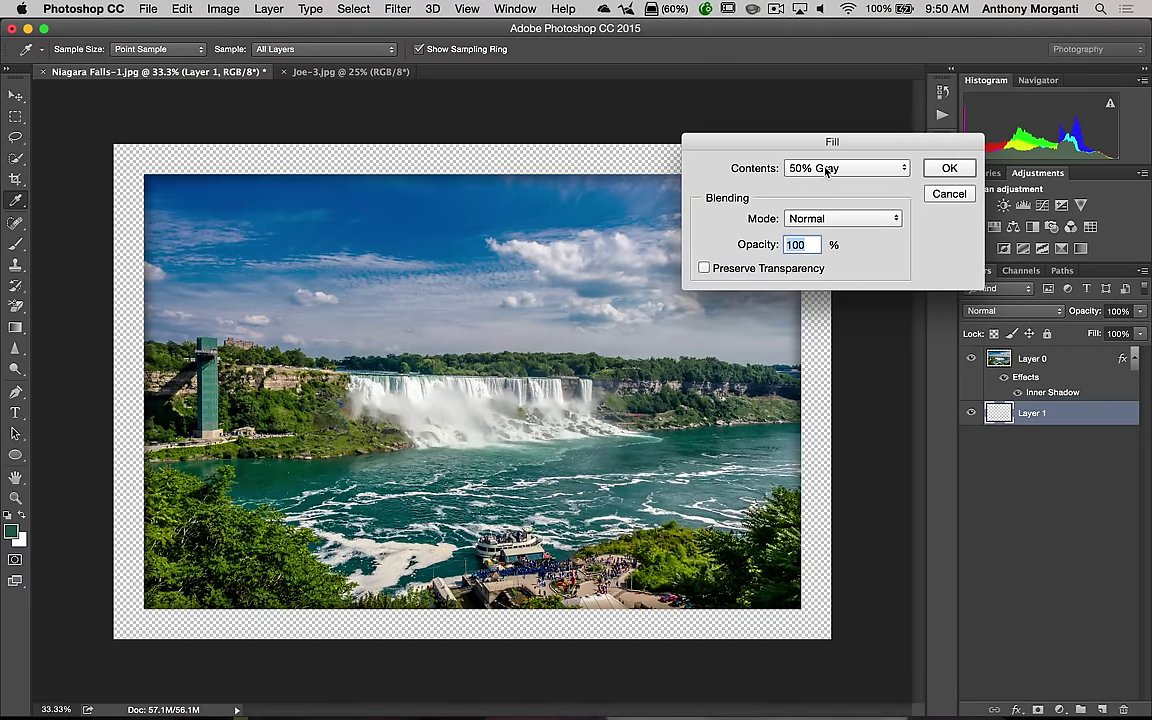
pyautogui.click(830, 170)
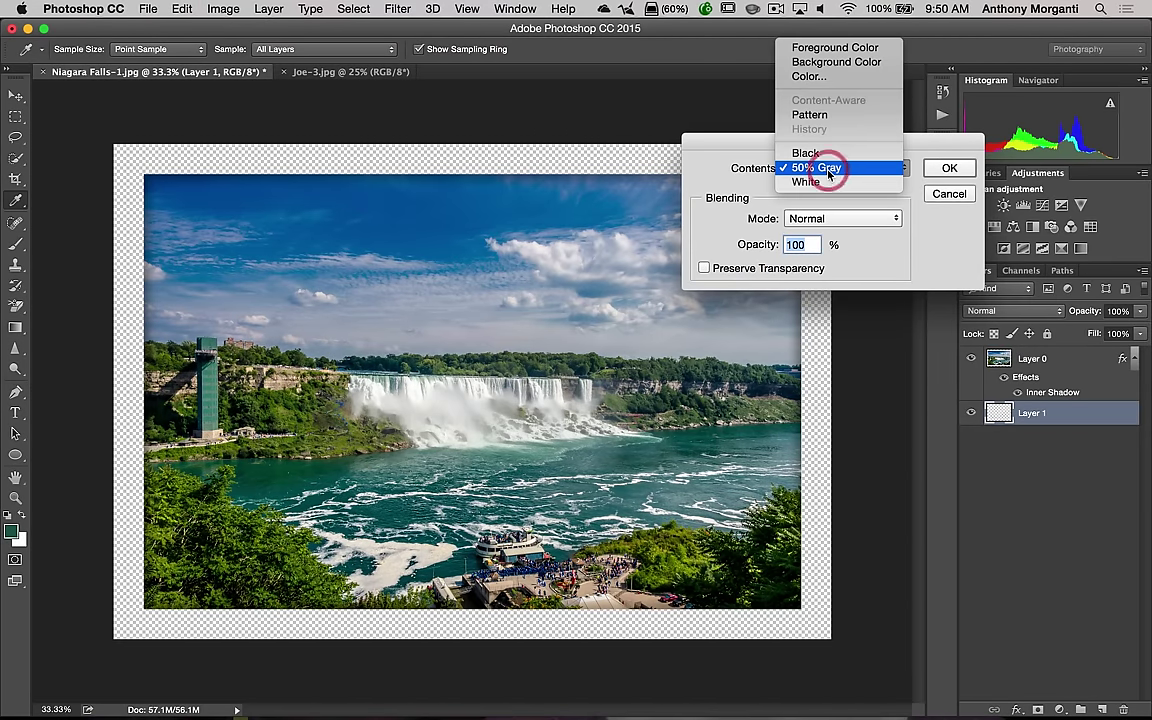
pyautogui.click(830, 47)
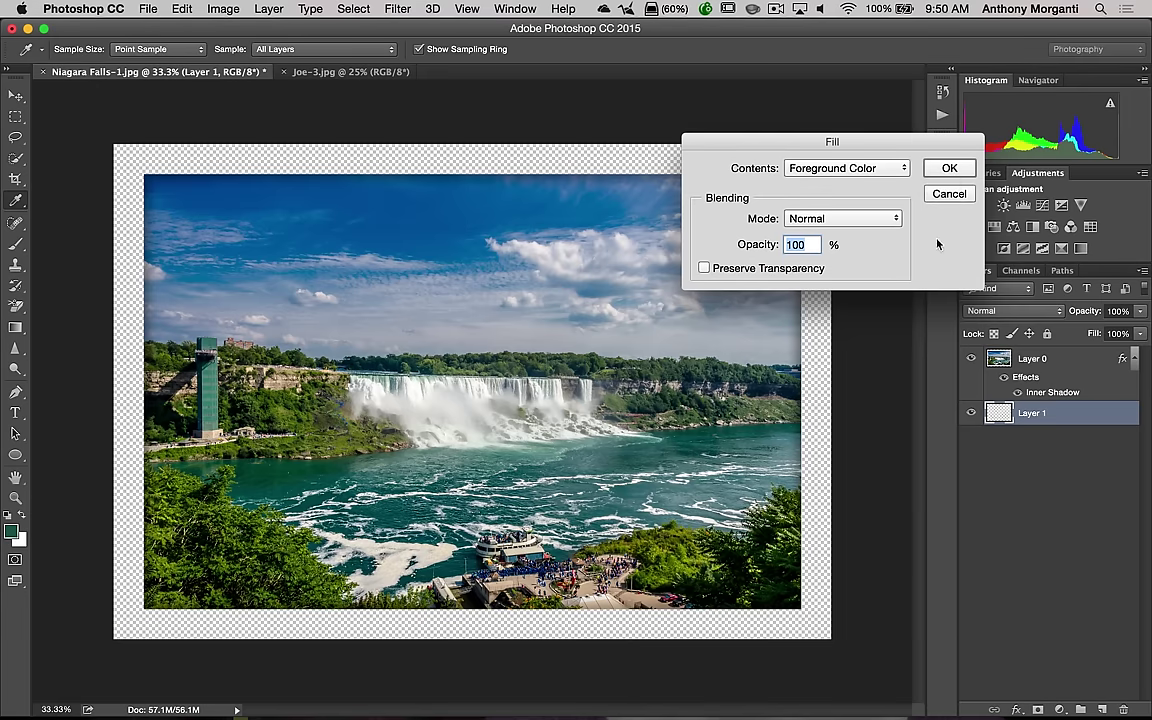
pyautogui.click(953, 195)
# Fill the empty layer with the green foreground color and copy the photo layer's Inner Shadow effect onto it
pyautogui.press('b')
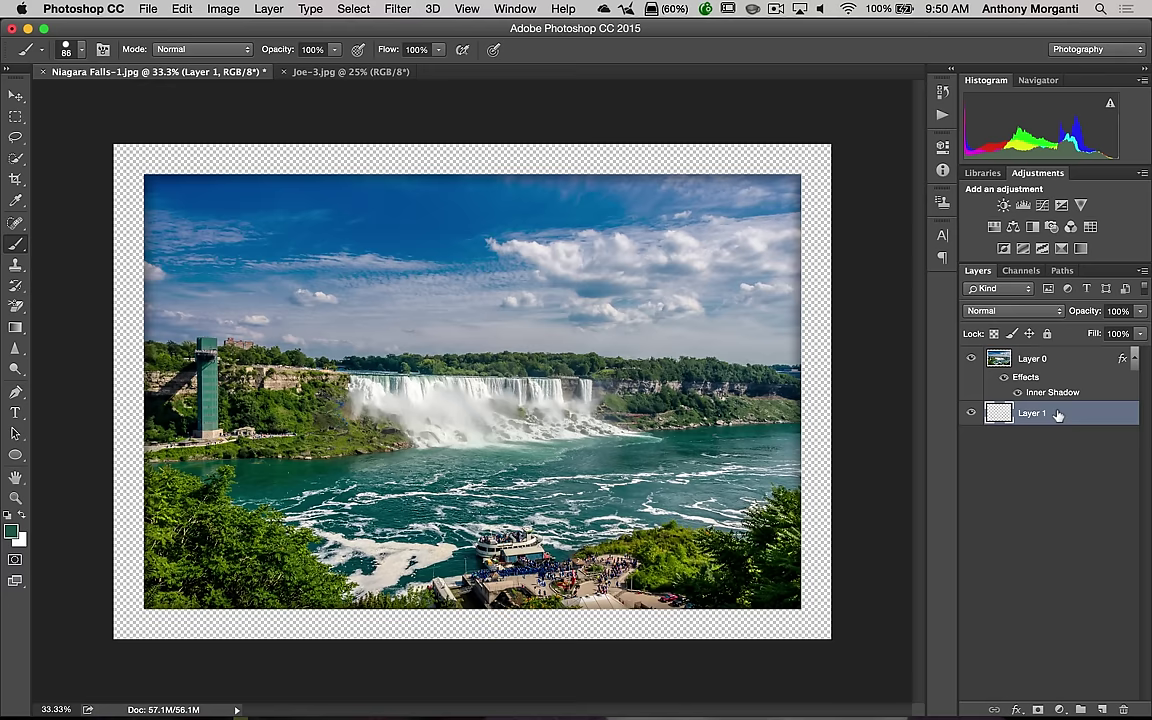
pyautogui.press('alt')
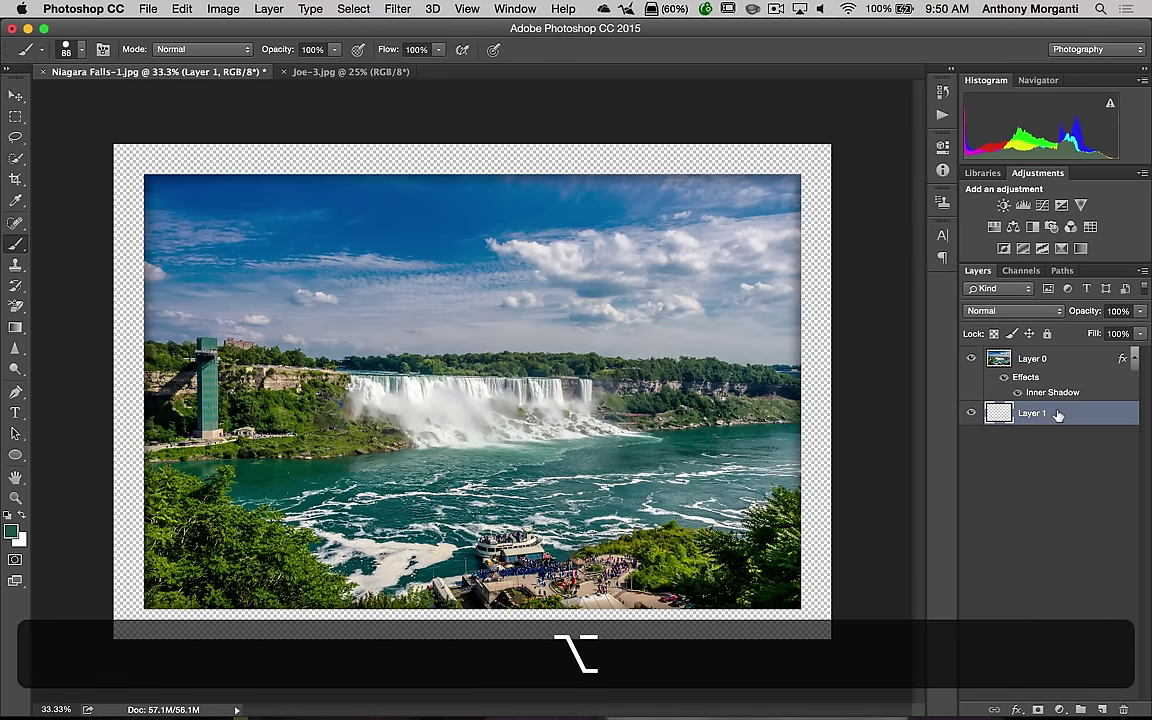
pyautogui.hotkey('alt', 'BackSpace')
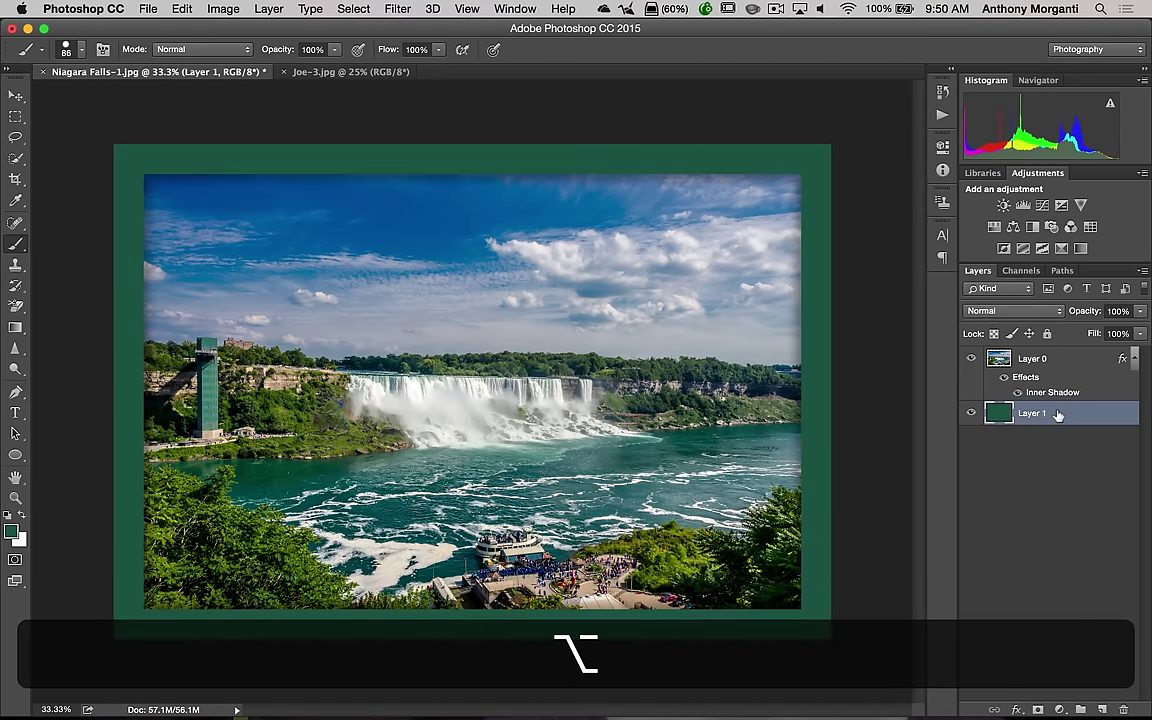
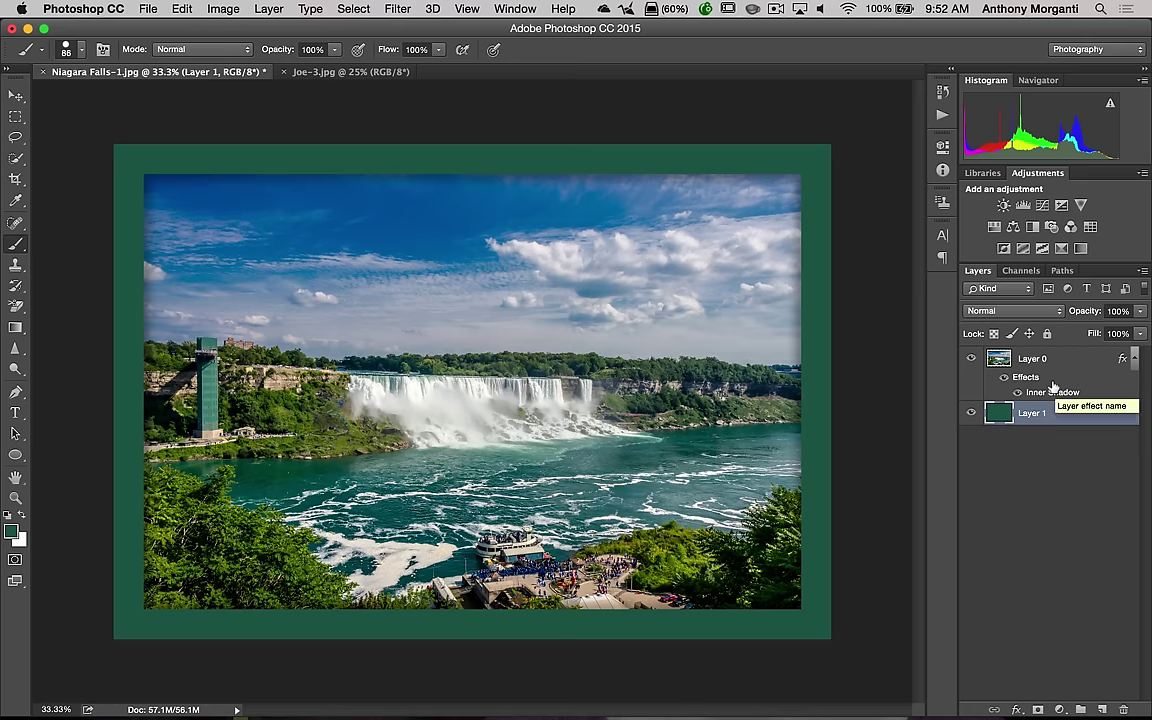
pyautogui.press('alt')
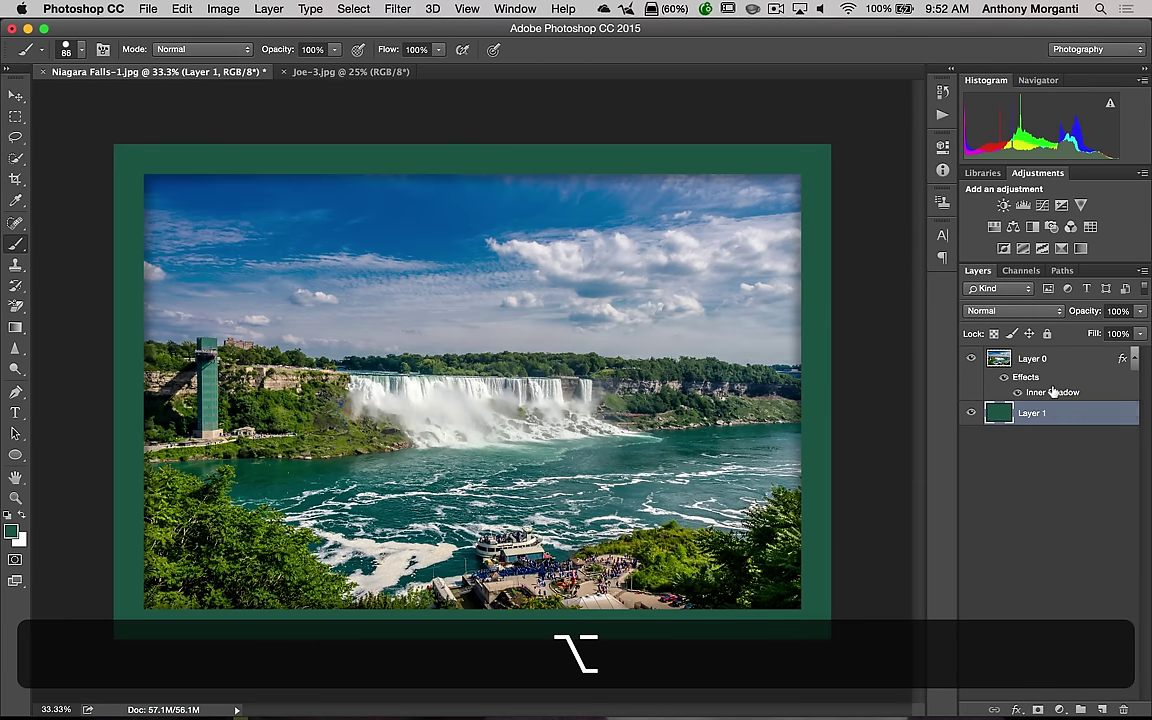
pyautogui.moveTo(1054, 393); pyautogui.dragTo(1058, 413)
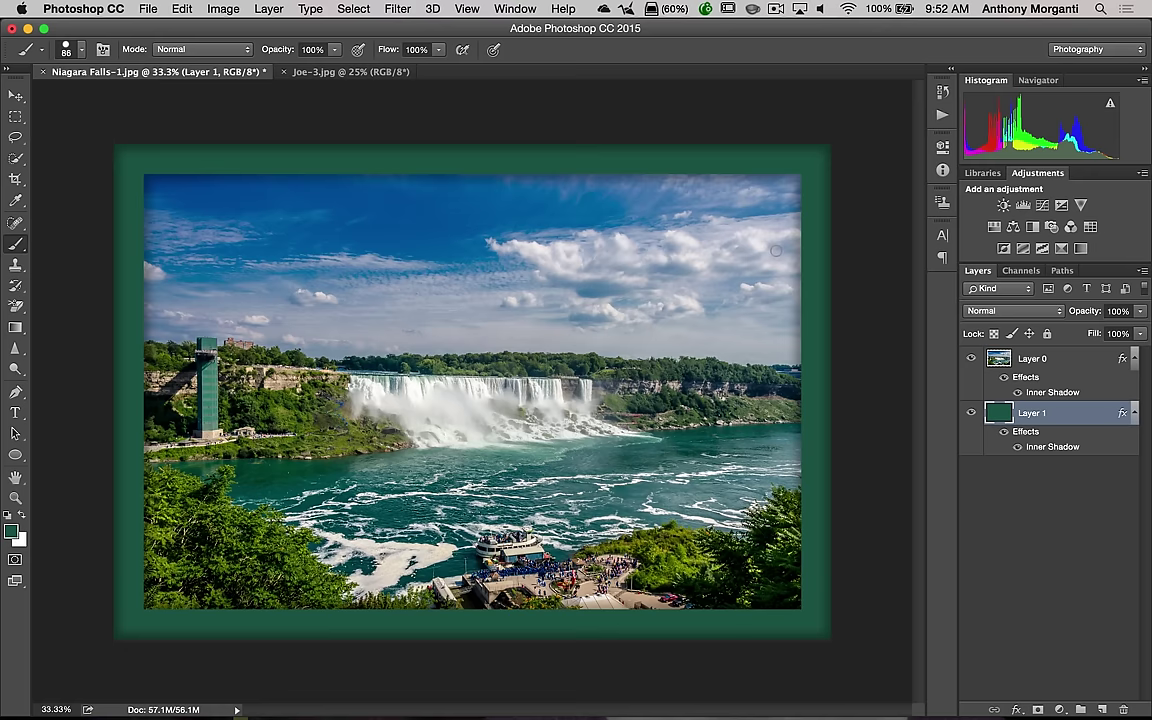
# Enlarge the canvas by a relative 1 inch in both width and height, and add an empty layer beneath the green layer
pyautogui.click(224, 9)
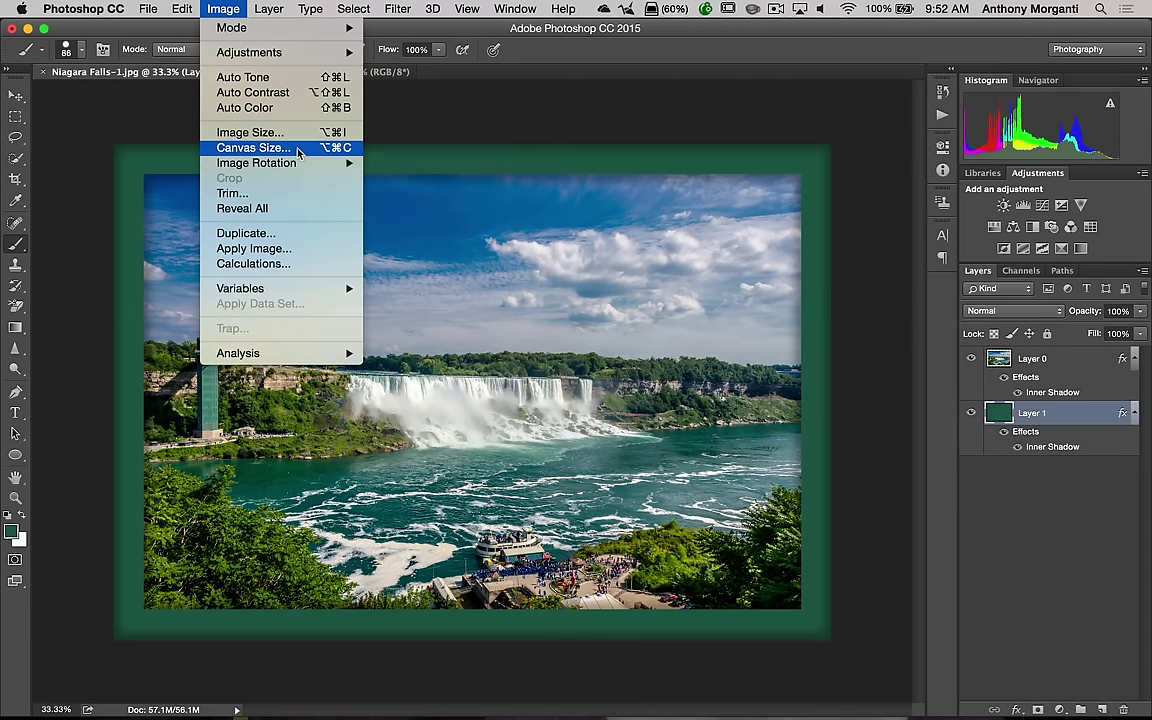
pyautogui.click(300, 147)
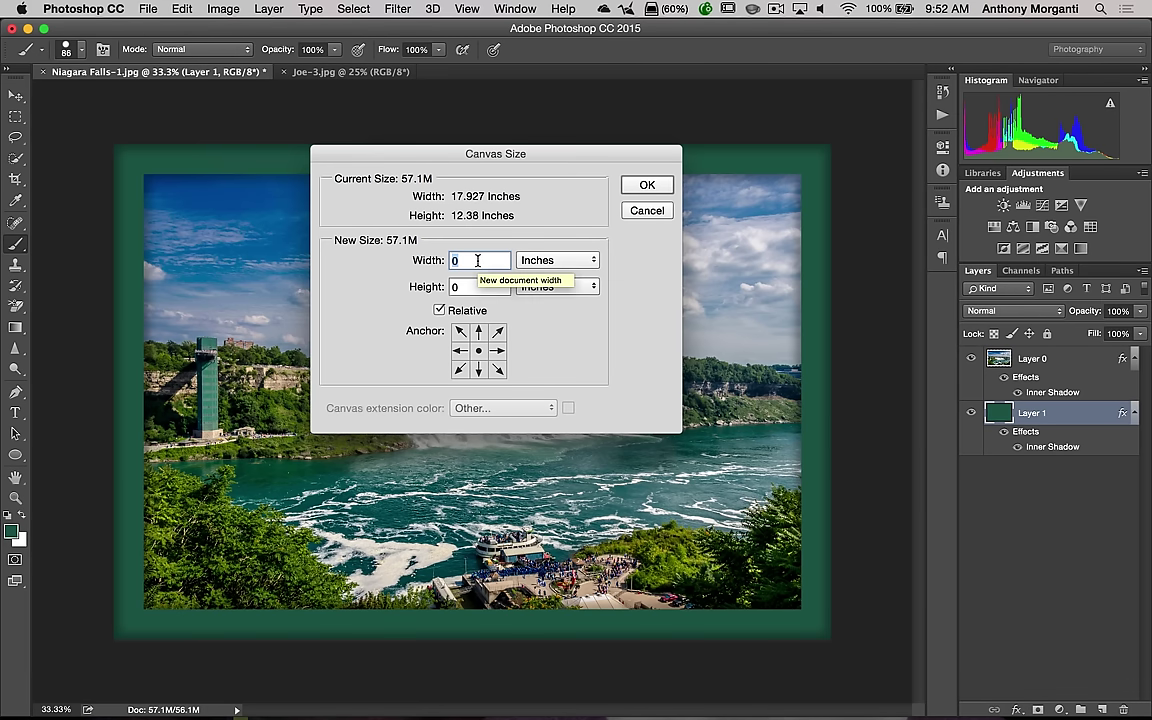
pyautogui.write('1')
pyautogui.press('Tab')
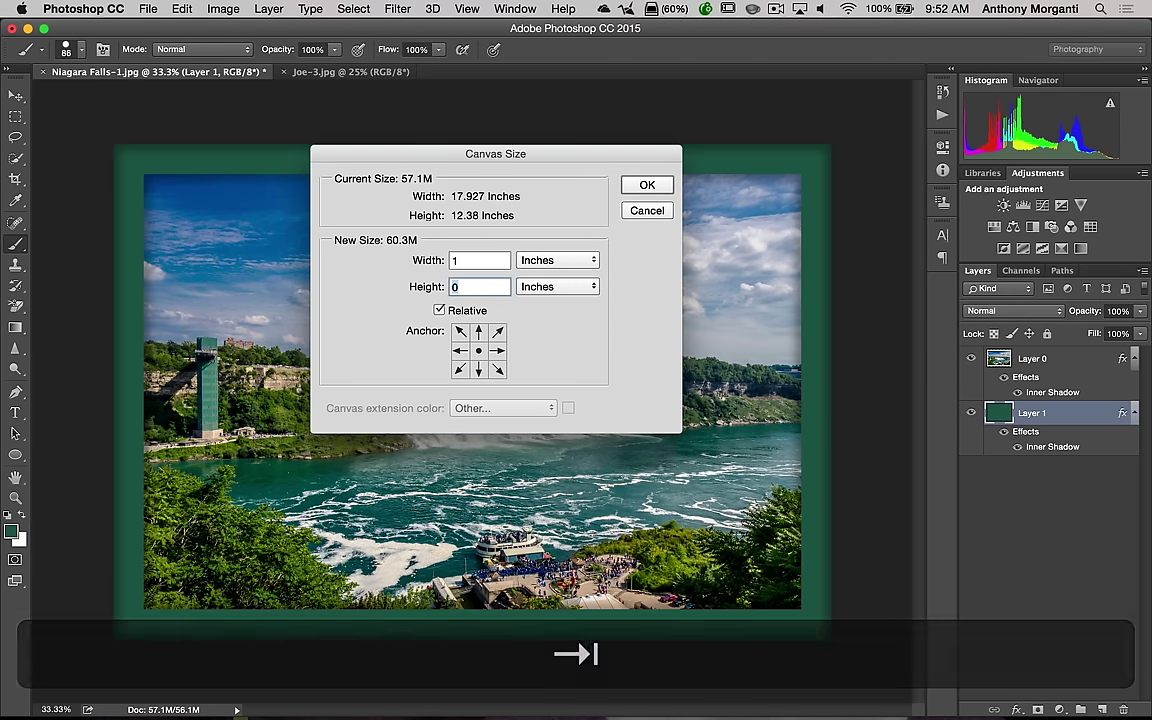
pyautogui.write('1')
pyautogui.press('Tab')
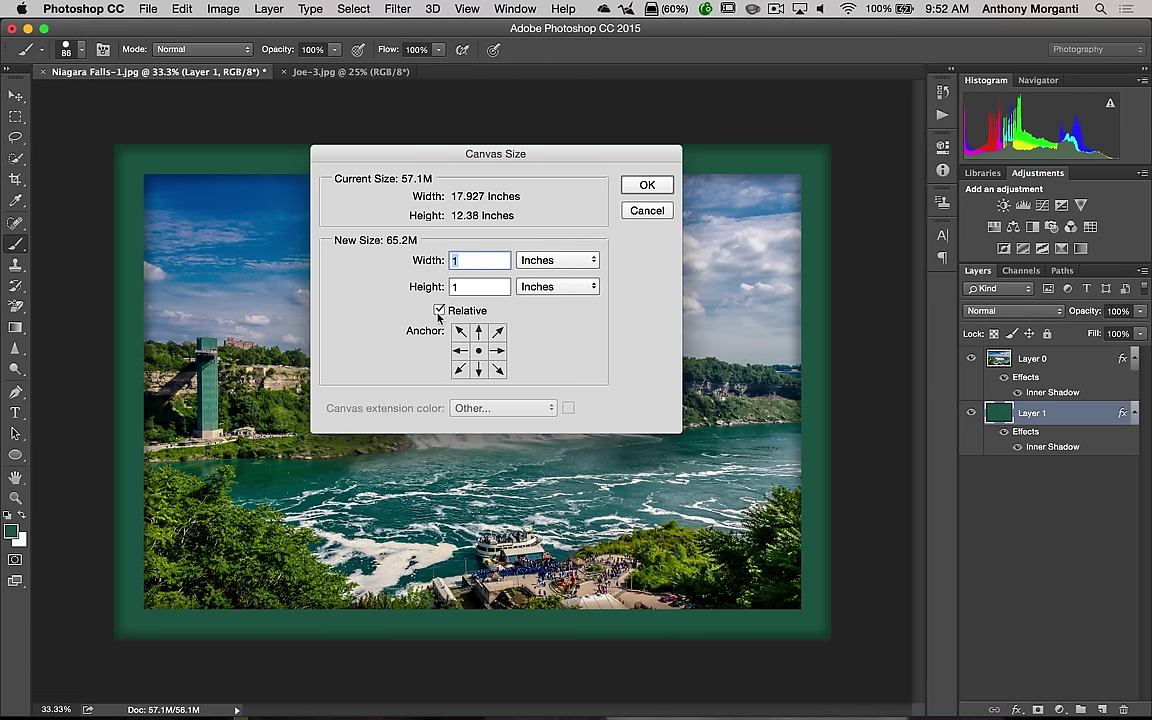
pyautogui.click(645, 185)
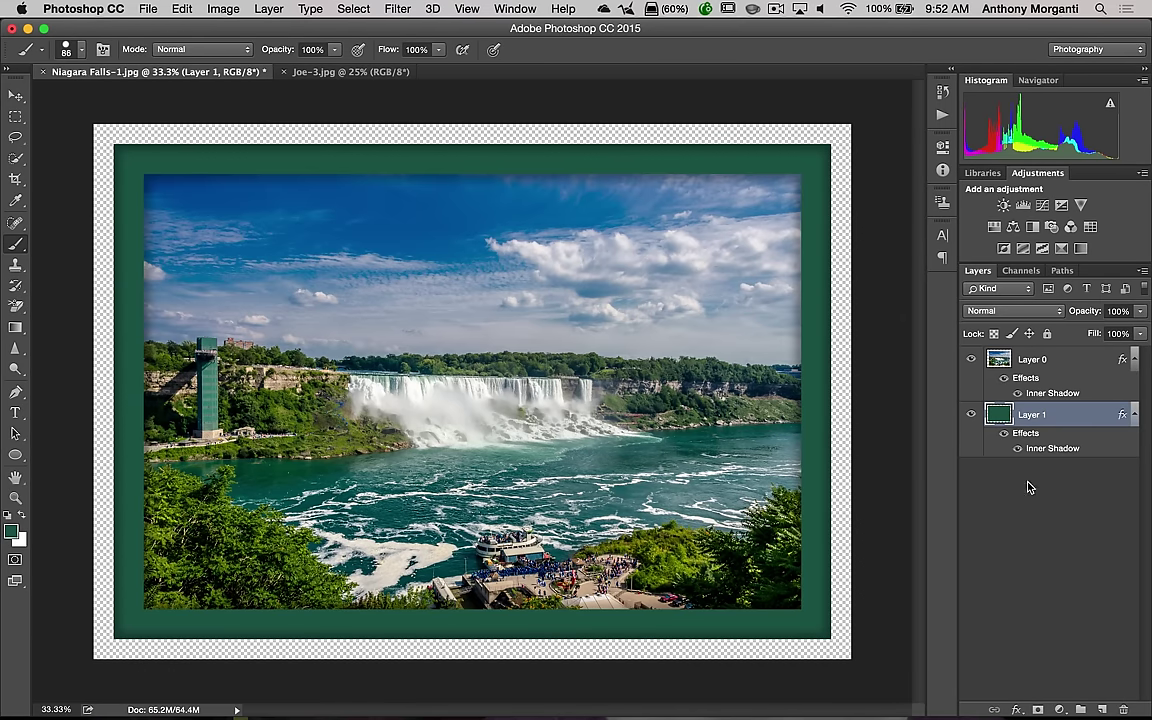
pyautogui.press('super')
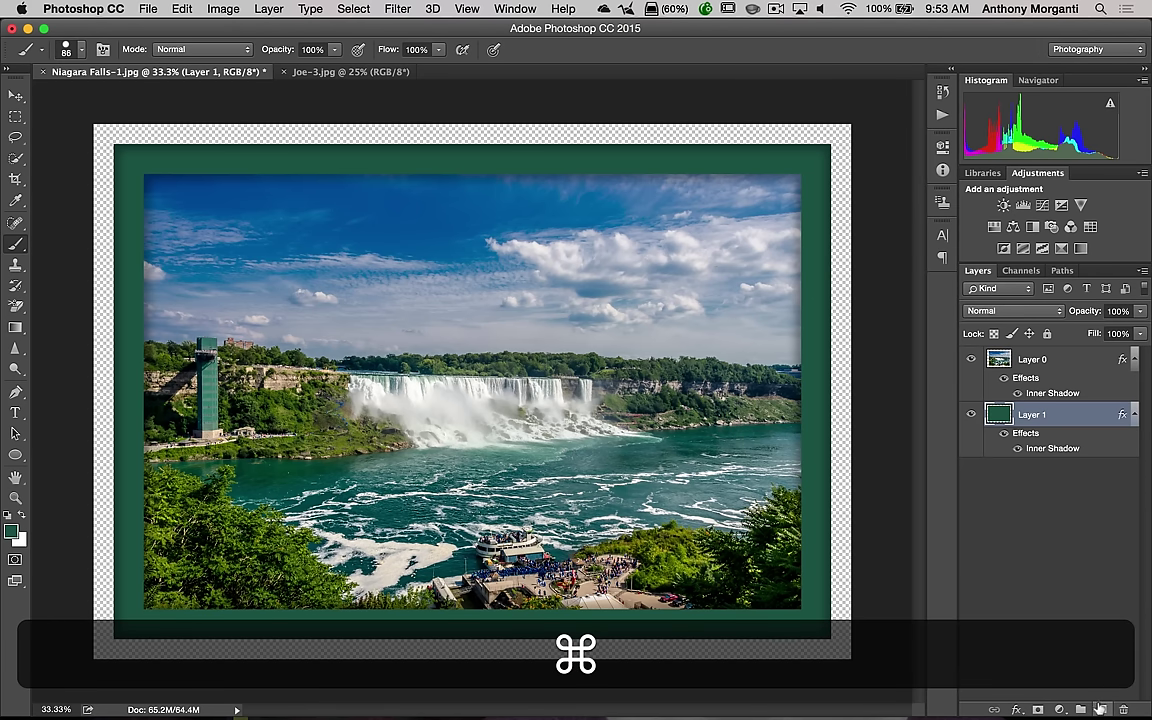
pyautogui.keyDown('super'); pyautogui.click(1099, 708); pyautogui.keyUp('super')
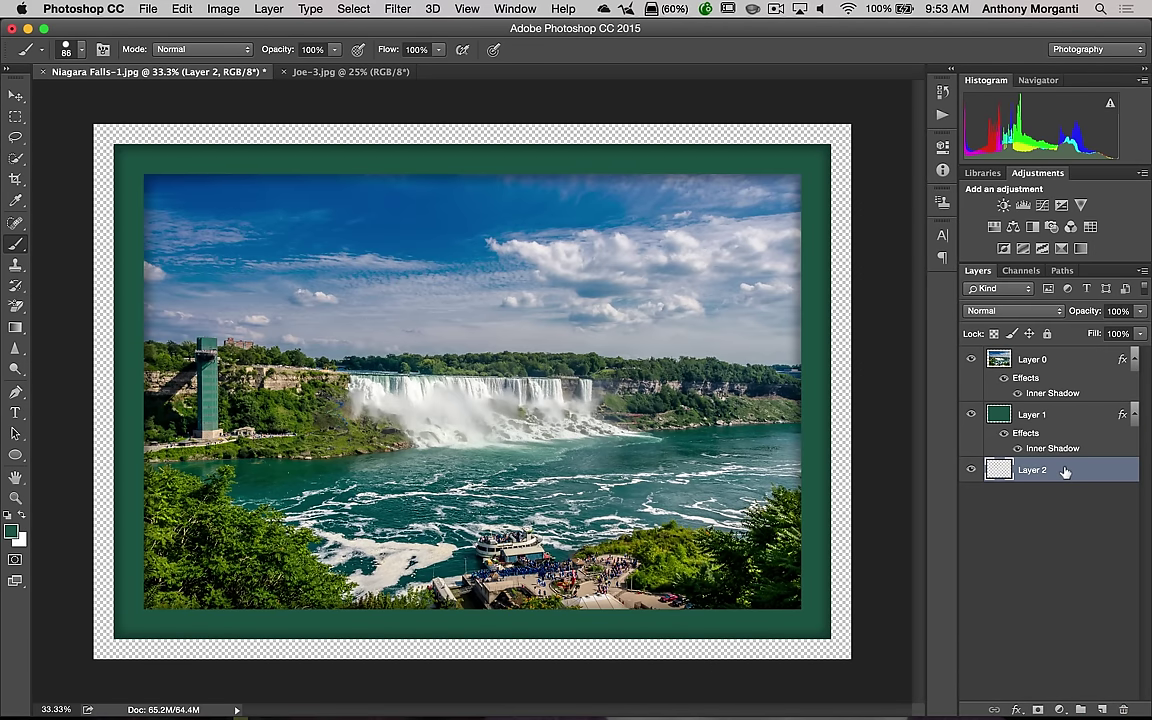
# Reset the foreground and background to the default colors and fill the empty bottom layer with black
pyautogui.click(178, 12)
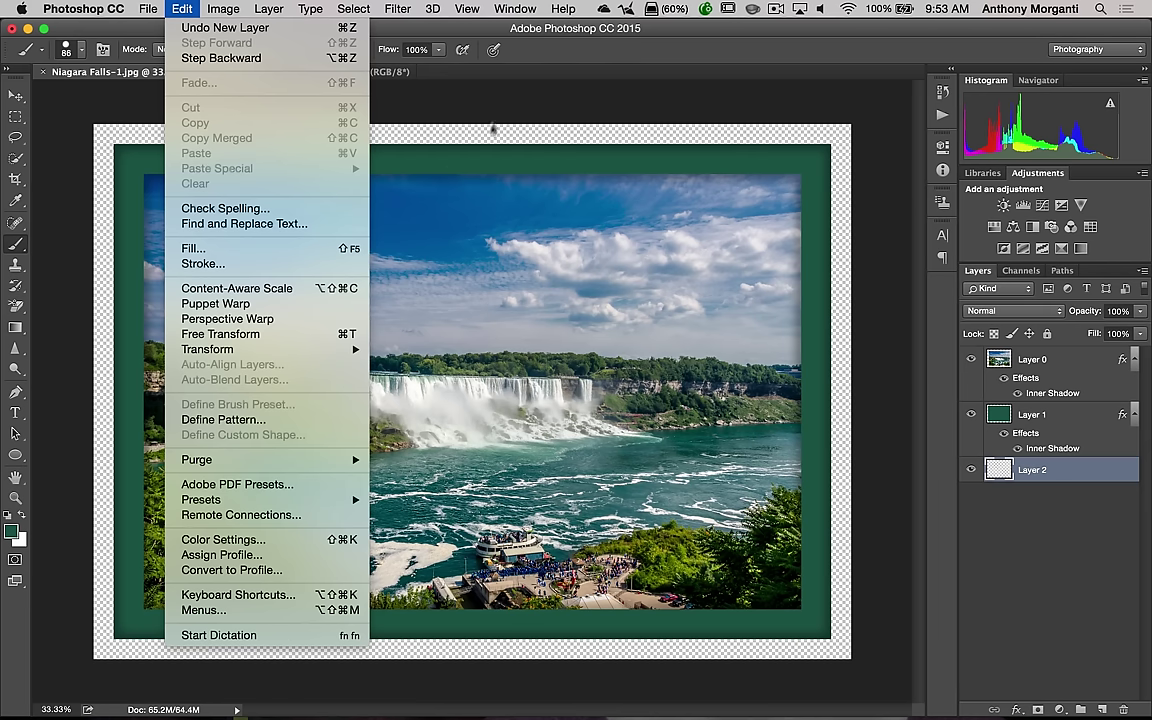
pyautogui.click(518, 92)
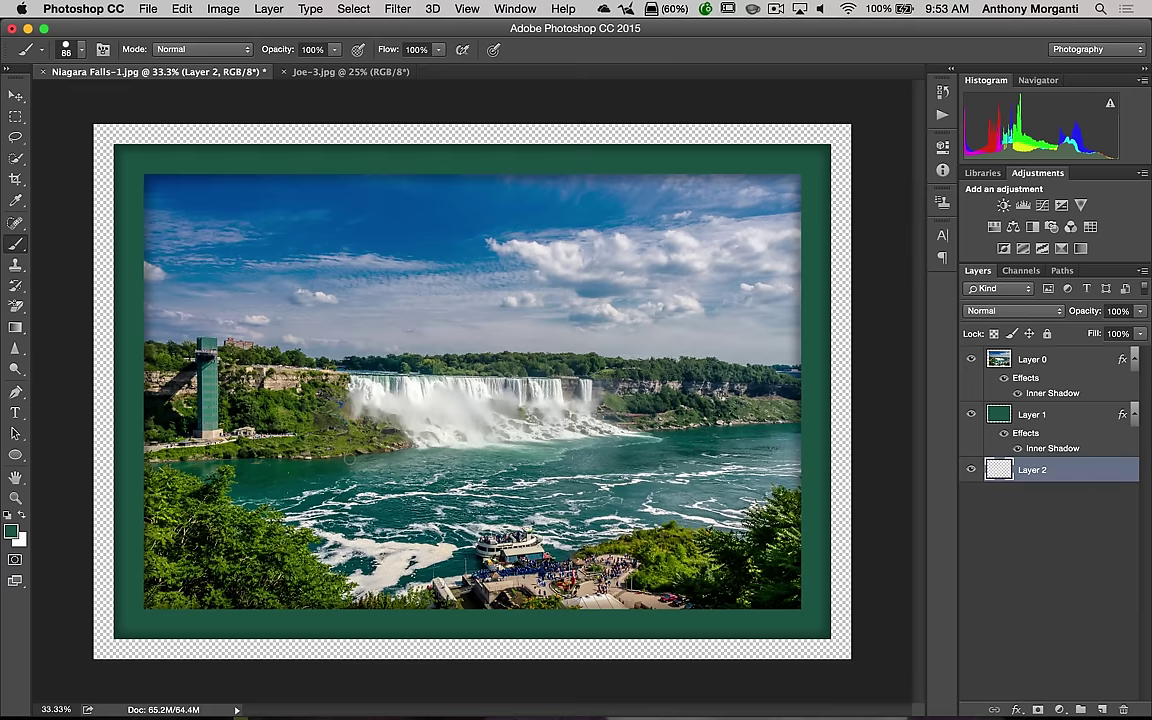
pyautogui.press('d')
pyautogui.press('alt')
pyautogui.hotkey('alt', 'BackSpace')
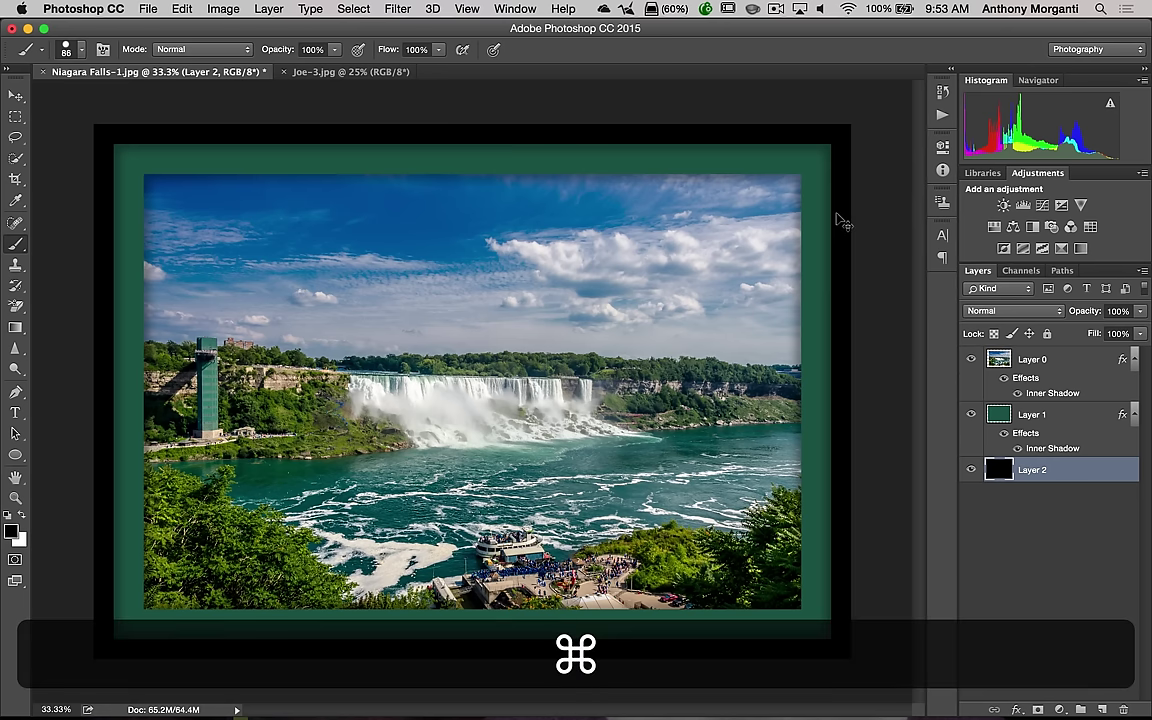
pyautogui.press('super+0')
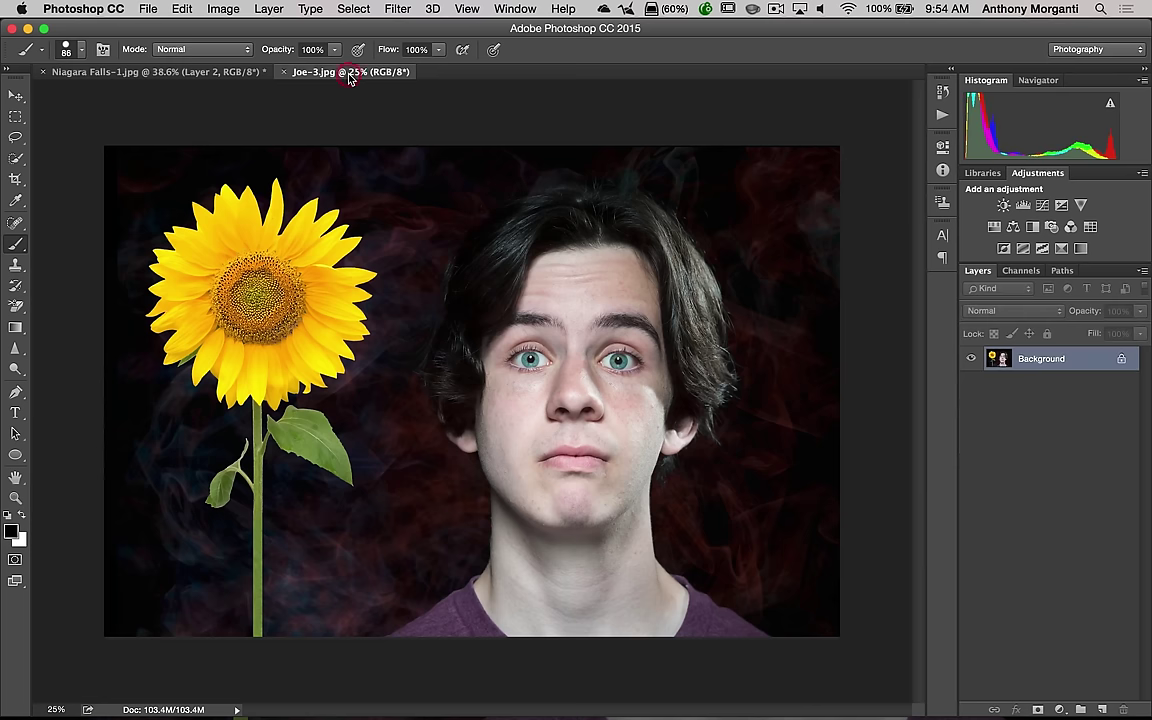
# Switch to Joe-3.jpg, unlock its Background layer, and enlarge the canvas by a relative 1.5 inches in both width and height
pyautogui.click(345, 72)
pyautogui.click(1119, 358)
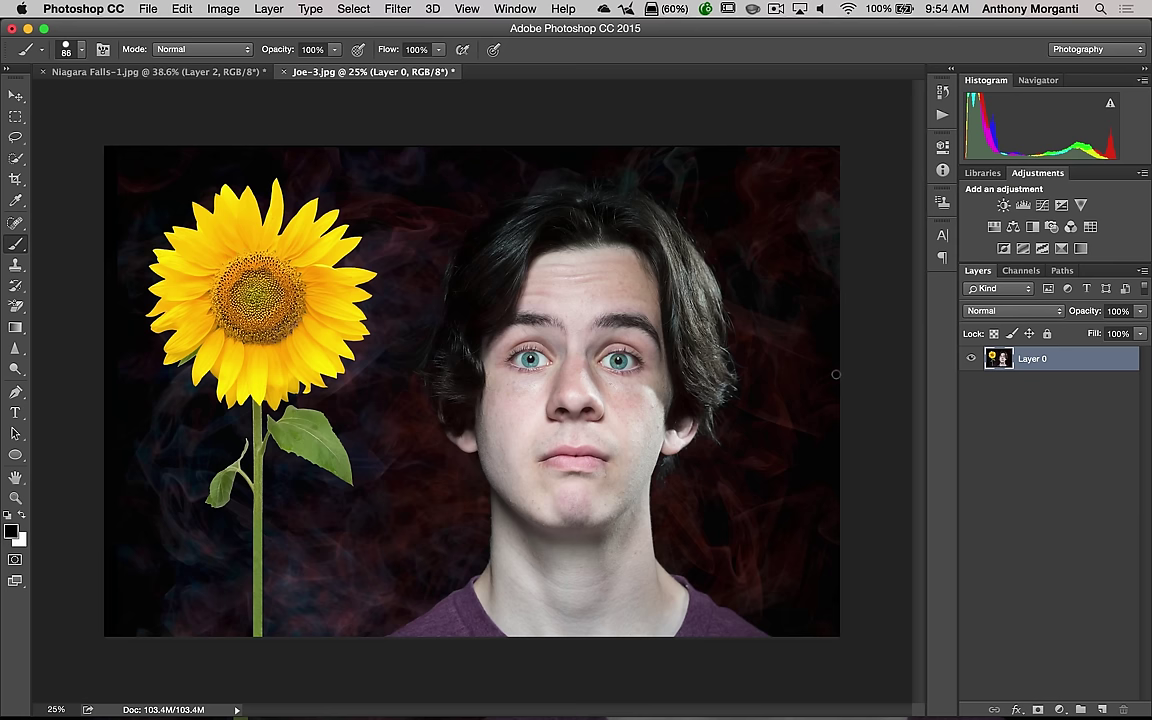
pyautogui.click(218, 10)
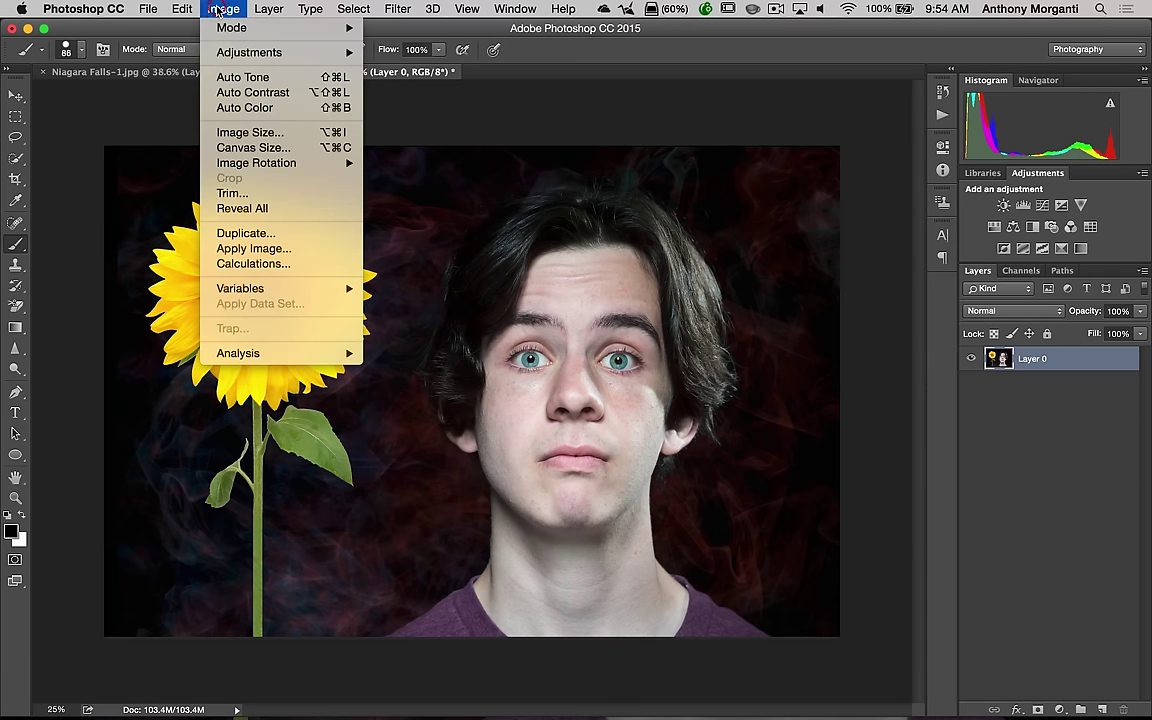
pyautogui.click(252, 148)
pyautogui.write('1')
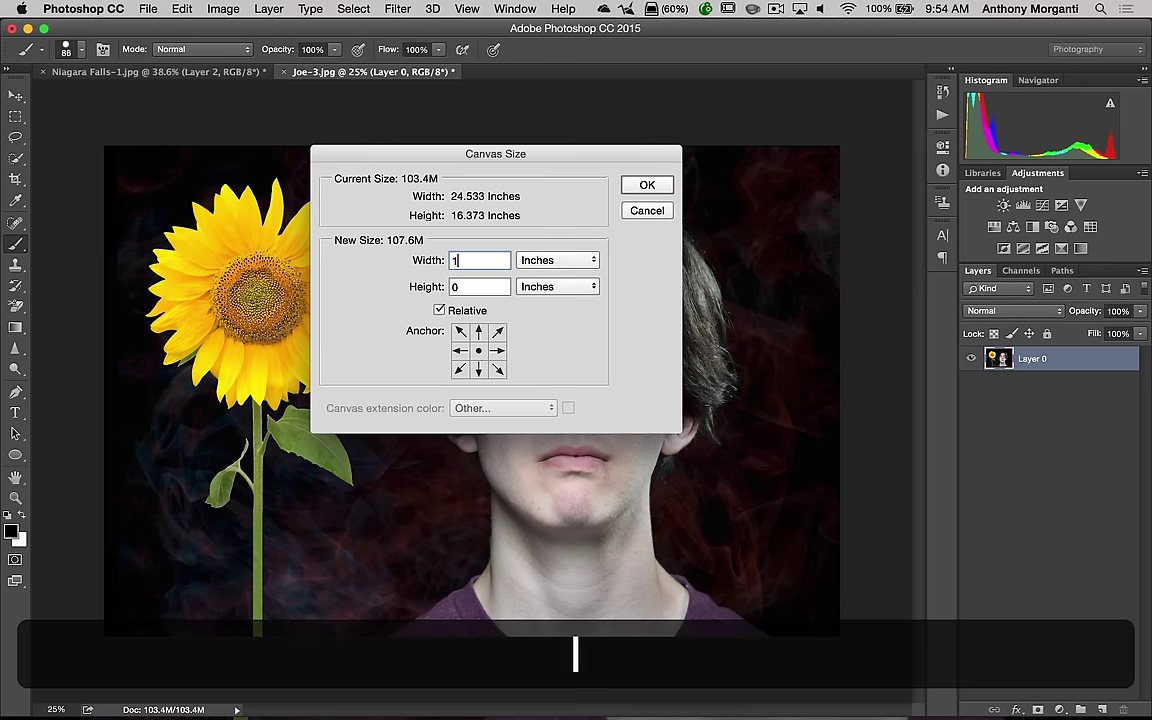
pyautogui.write('.5')
pyautogui.press('Tab')
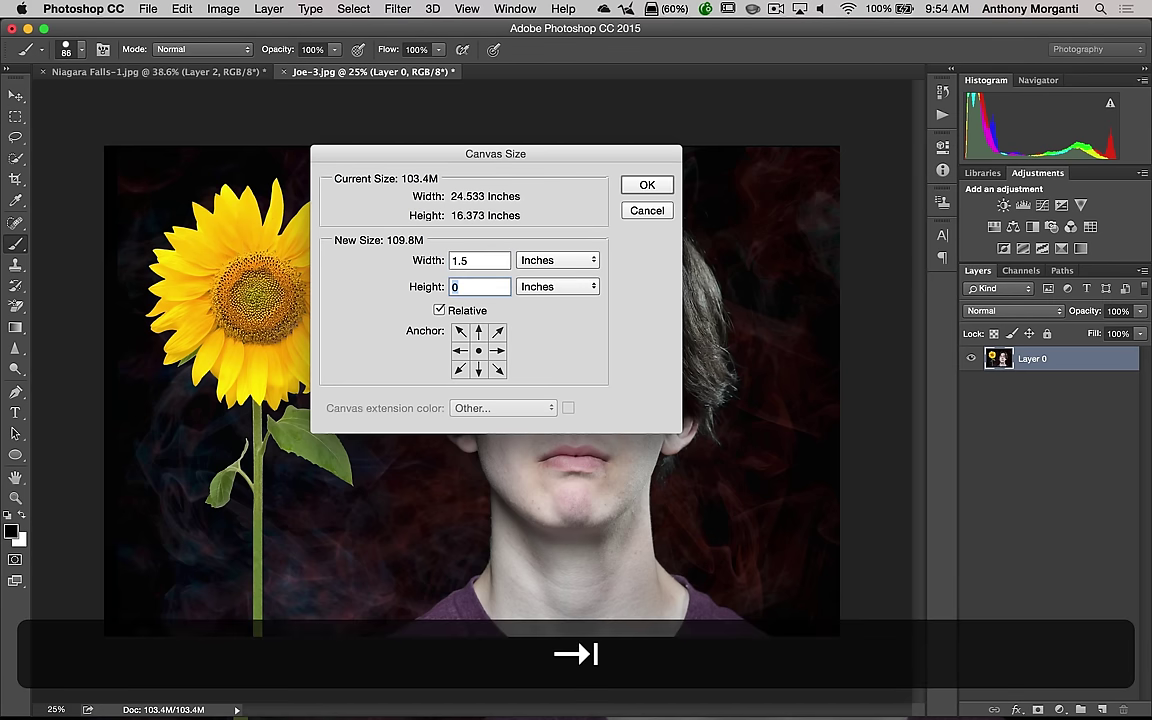
pyautogui.write('1.5')
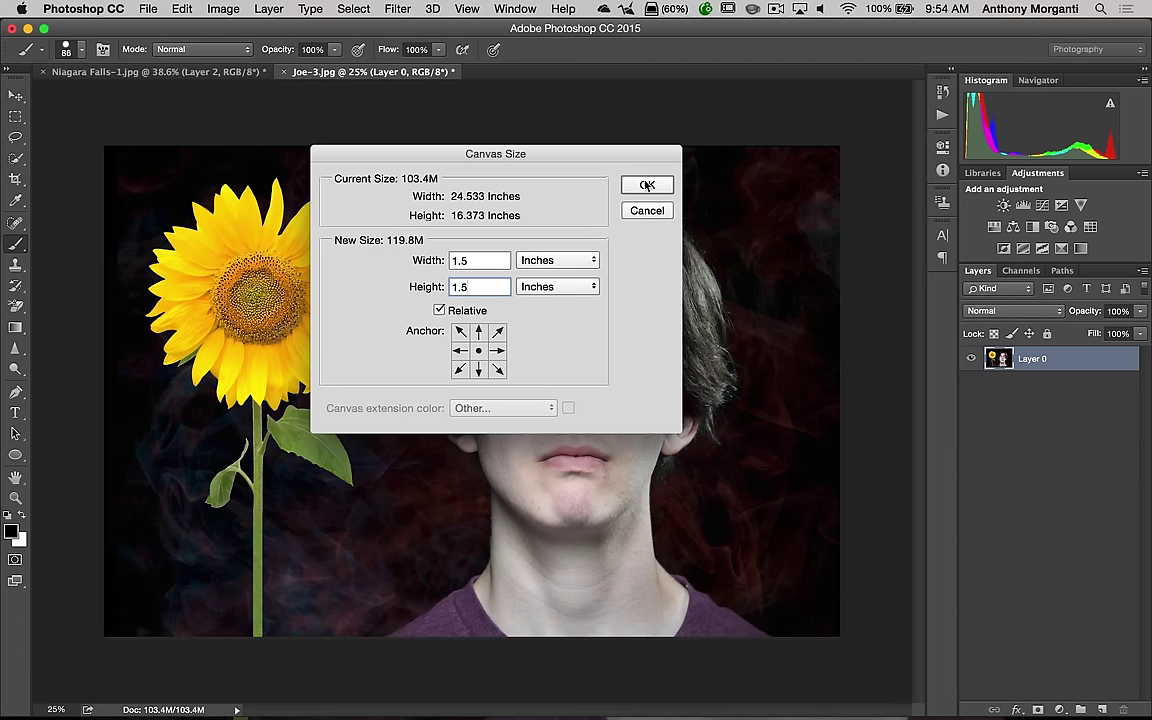
pyautogui.click(647, 185)
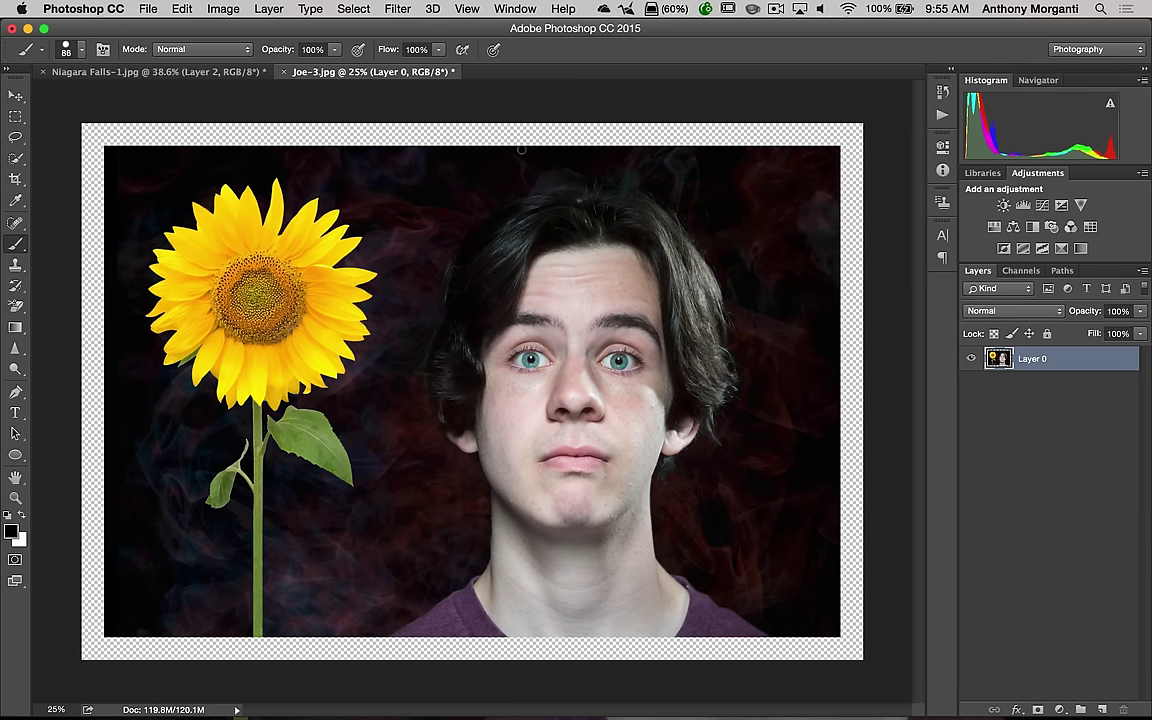
# Sample yellow from a sunflower petal as the foreground color and fill a new layer beneath the photo layer with it
pyautogui.press('b')
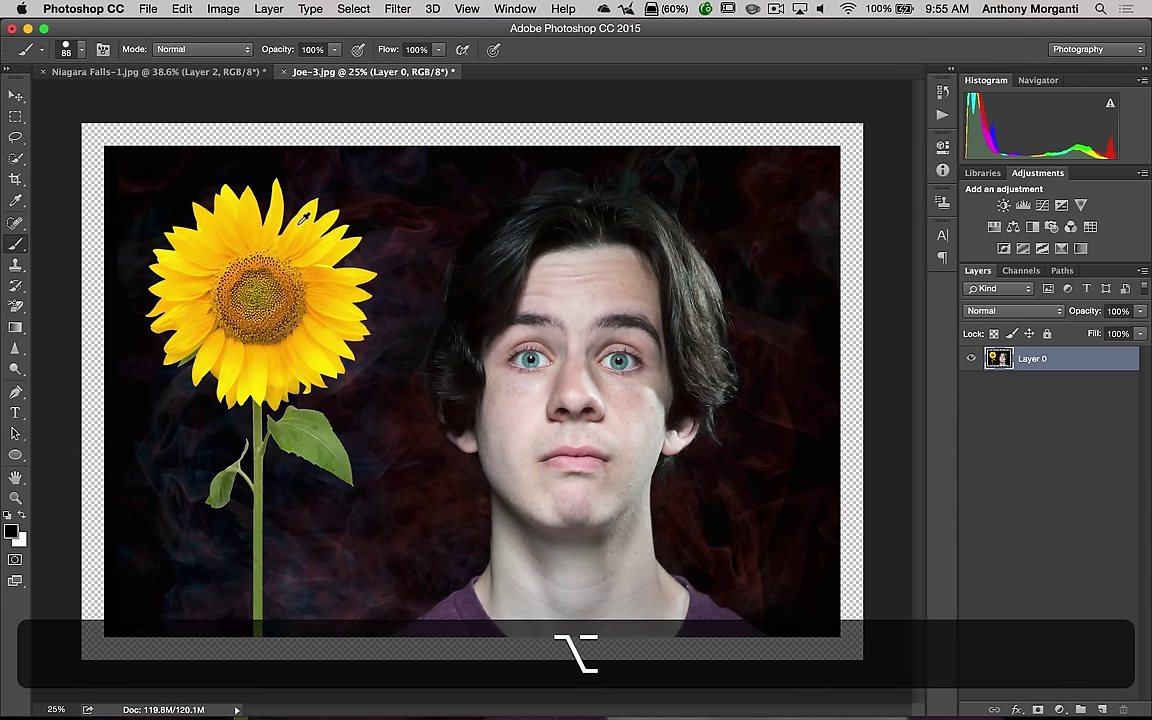
pyautogui.keyDown('alt'); pyautogui.click(302, 218); pyautogui.keyUp('alt')
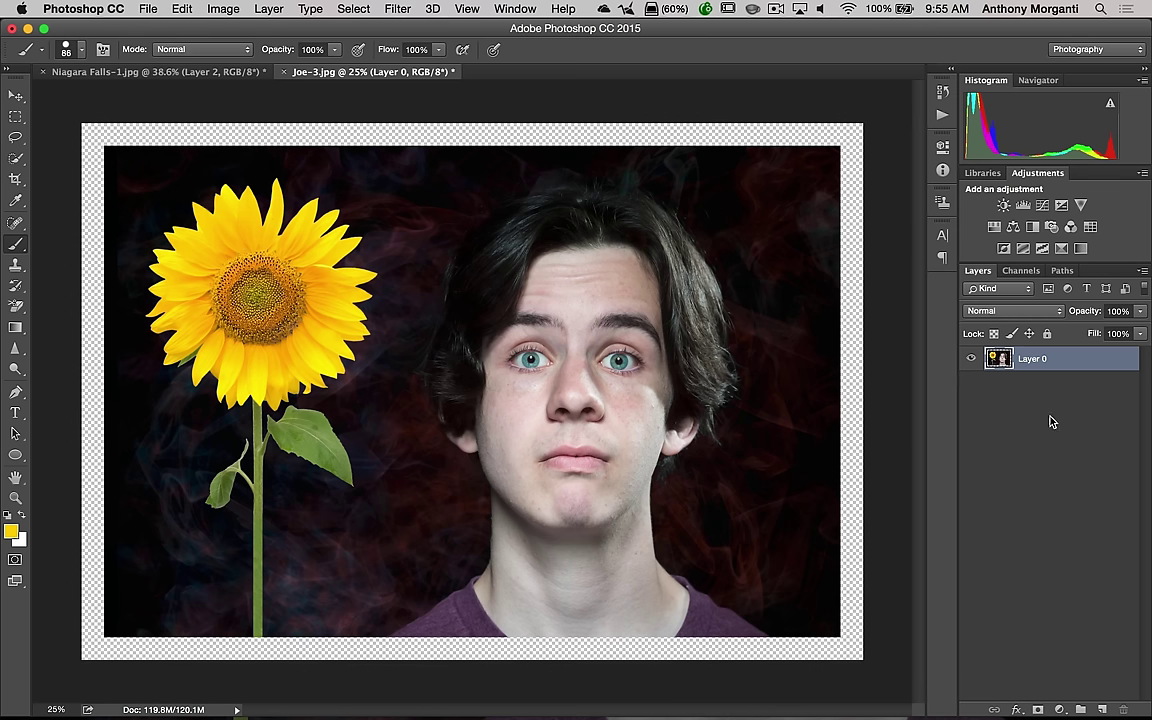
pyautogui.keyDown('super'); pyautogui.click(1103, 708); pyautogui.keyUp('super')
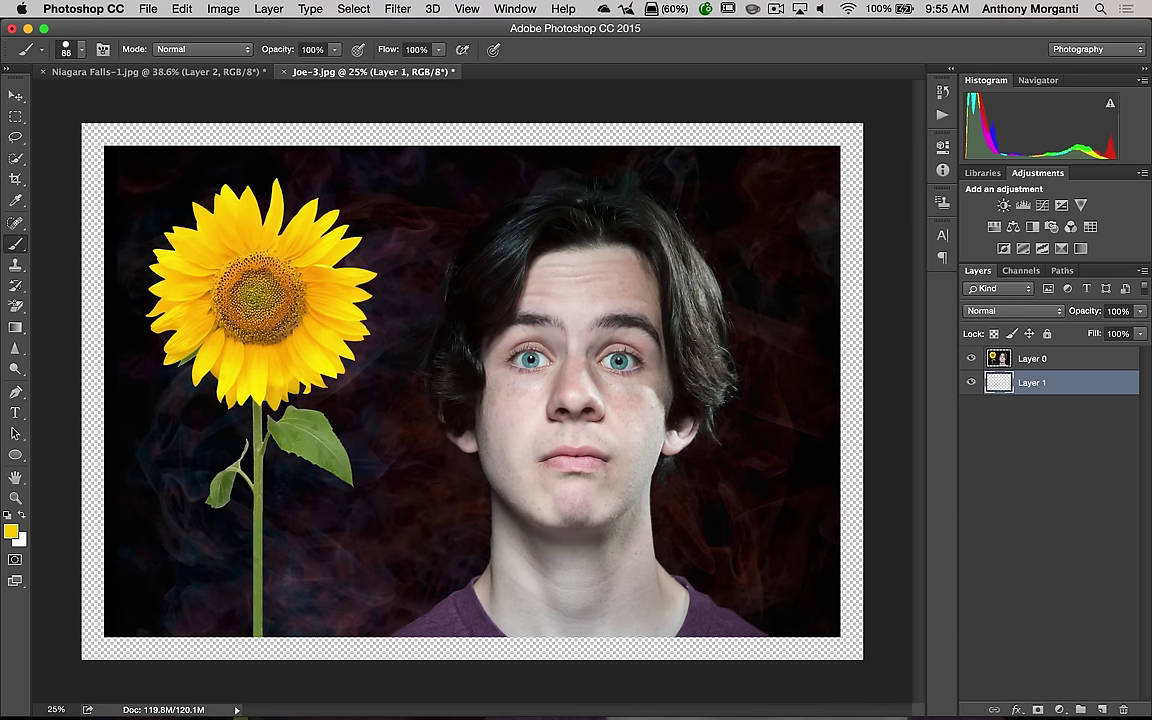
pyautogui.press('alt')
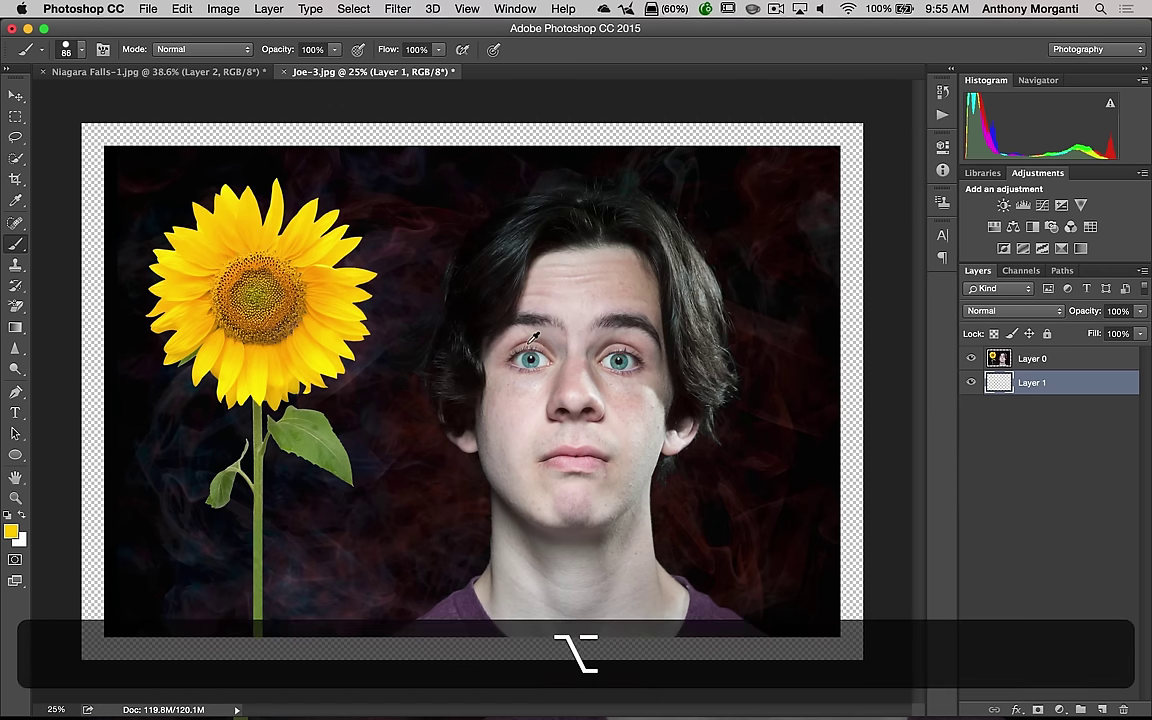
pyautogui.hotkey('alt', 'BackSpace')
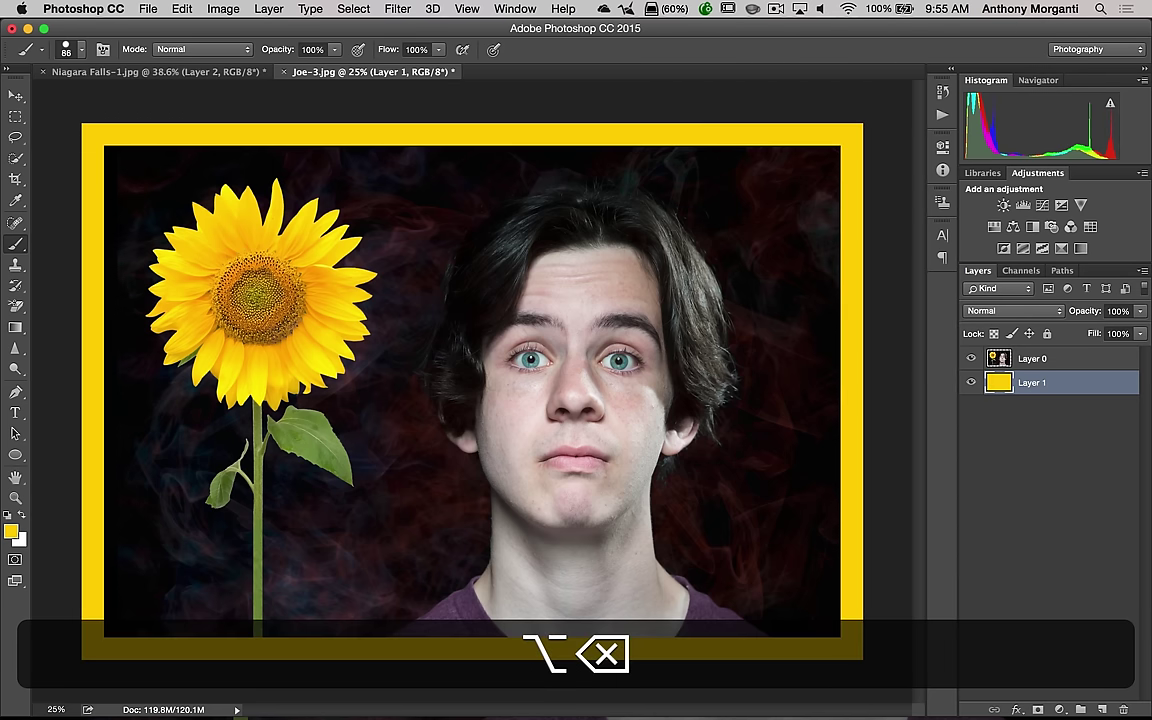
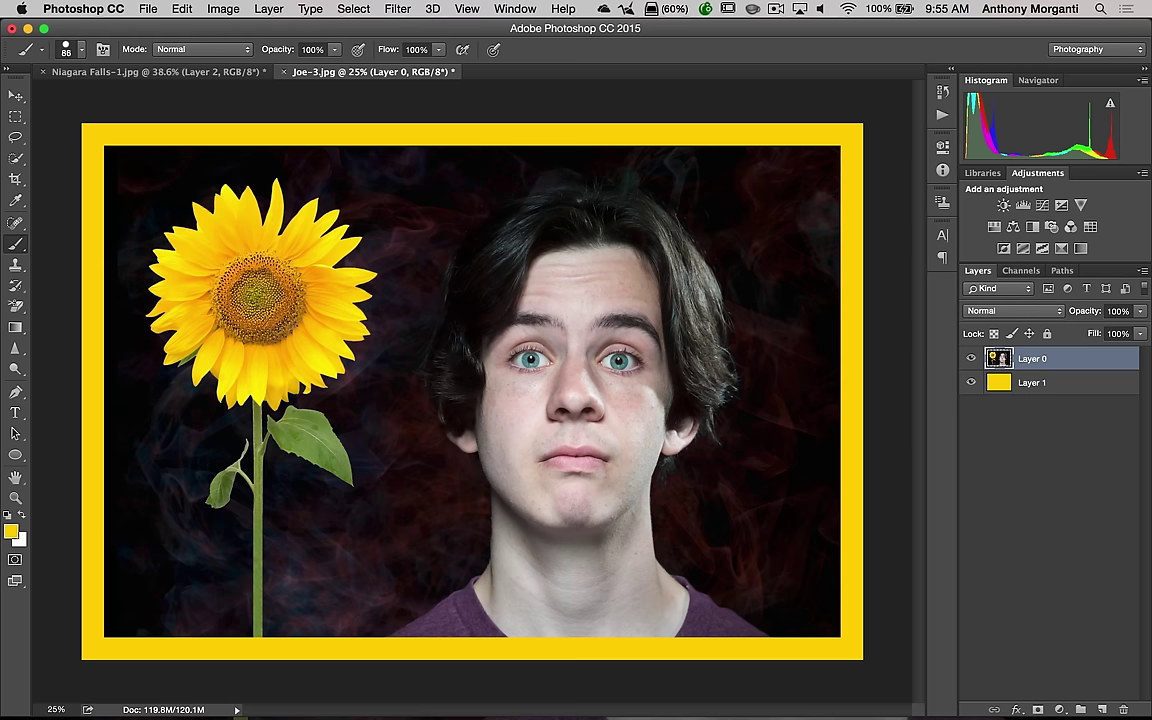
# Add a Drop Shadow effect to the photo layer
pyautogui.doubleClick(1073, 357)
pyautogui.moveTo(630, 62); pyautogui.dragTo(408, 192)
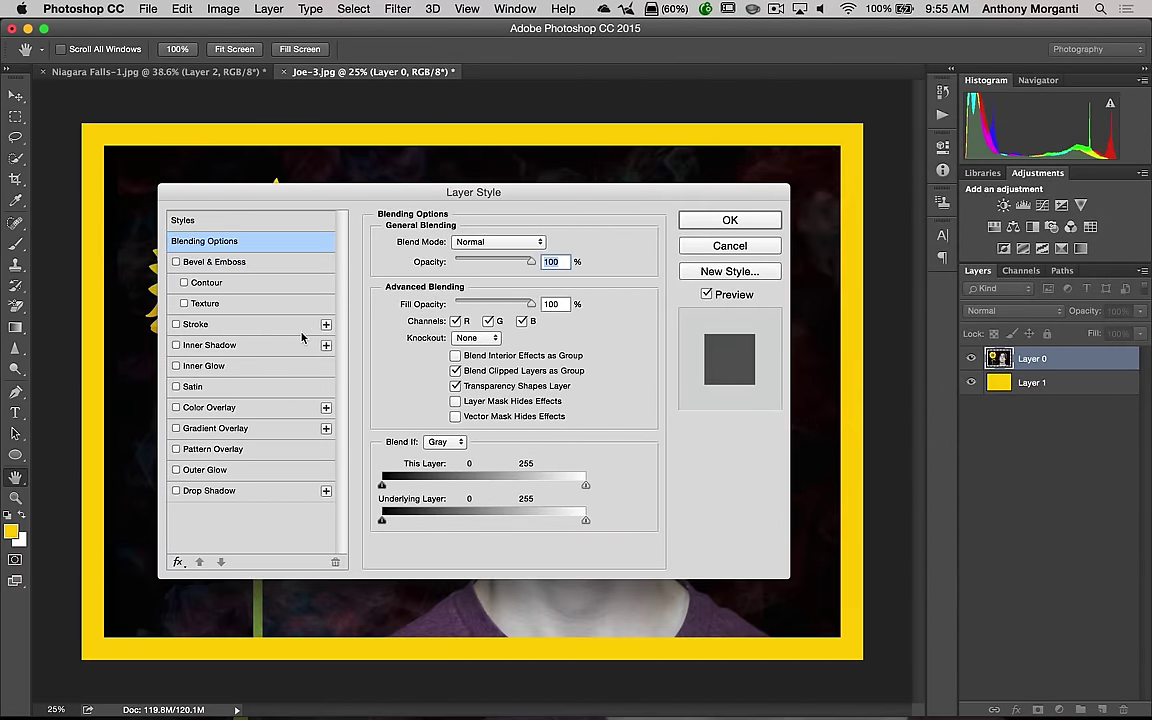
pyautogui.click(197, 491)
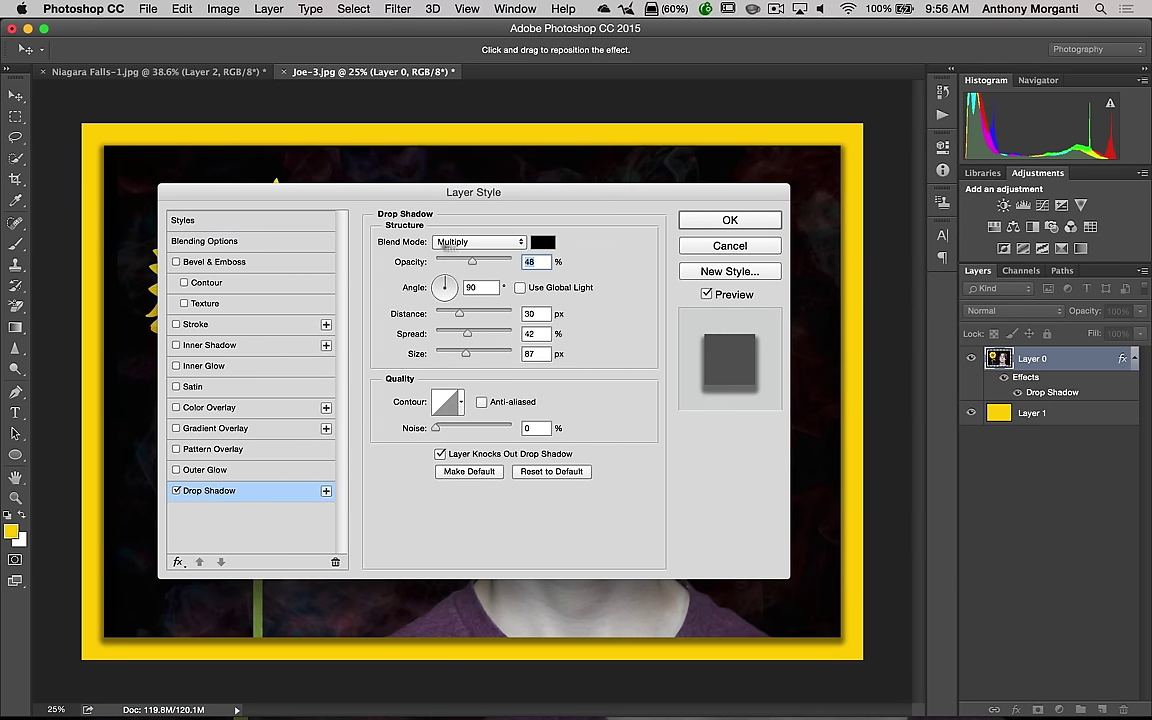
# Set the global light angle to -133°, keep the drop shadow independent of global light, and apply the layer style
pyautogui.click(520, 288)
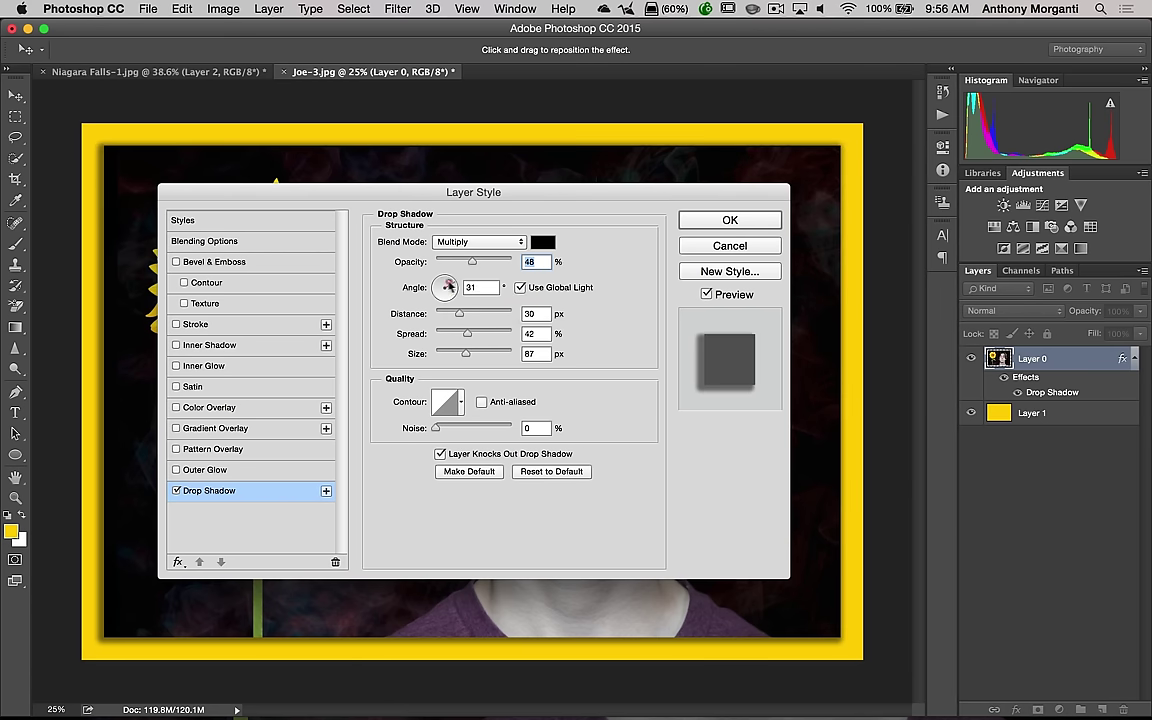
pyautogui.moveTo(424, 291); pyautogui.dragTo(436, 303)
pyautogui.click(436, 303)
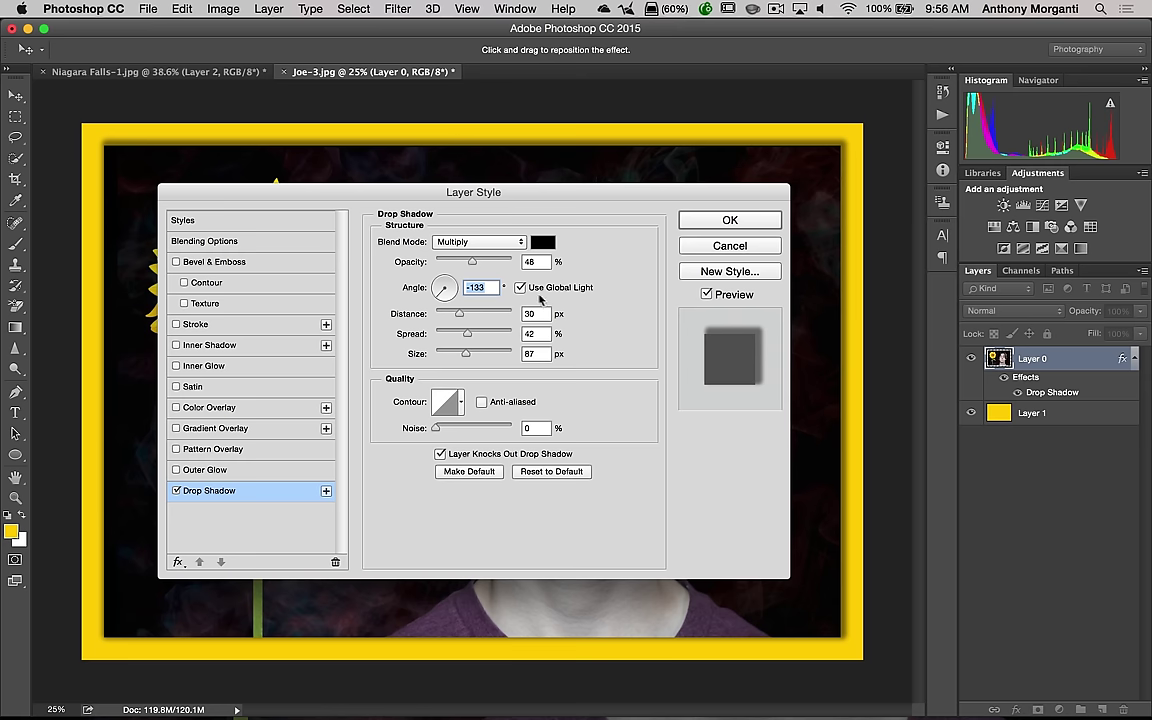
pyautogui.click(520, 288)
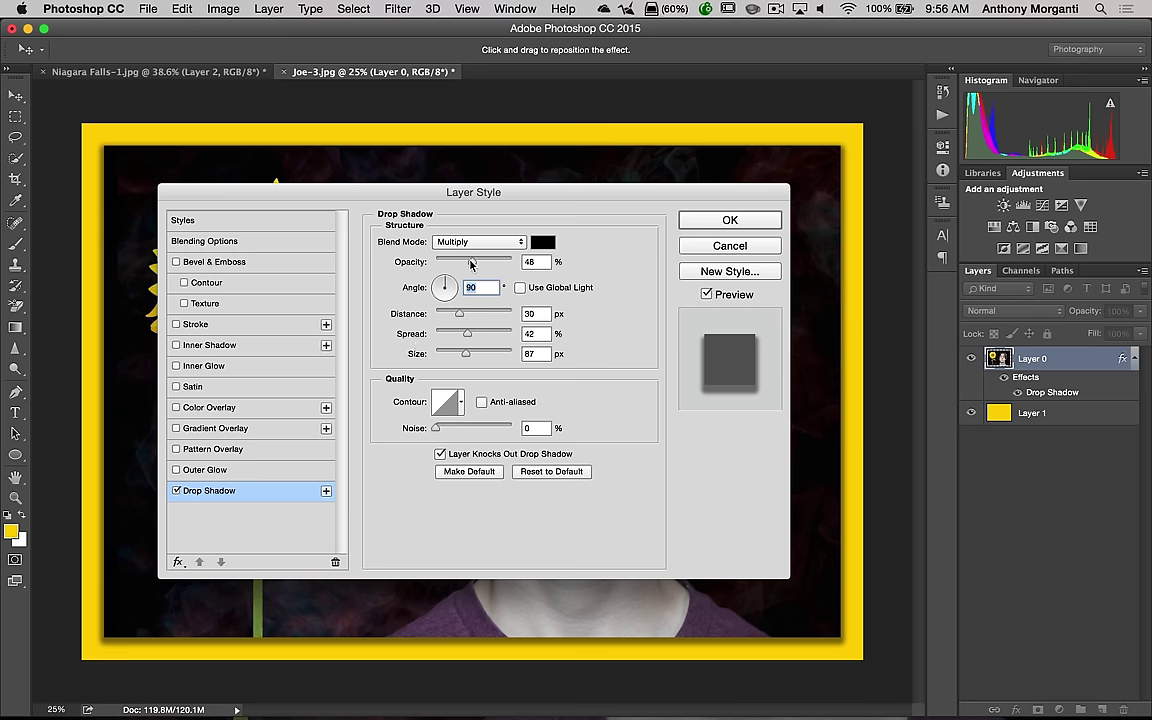
pyautogui.moveTo(471, 263)
pyautogui.mouseDown()
pyautogui.moveTo(504, 265)
pyautogui.moveTo(471, 260)
pyautogui.mouseUp()
pyautogui.click(714, 224)
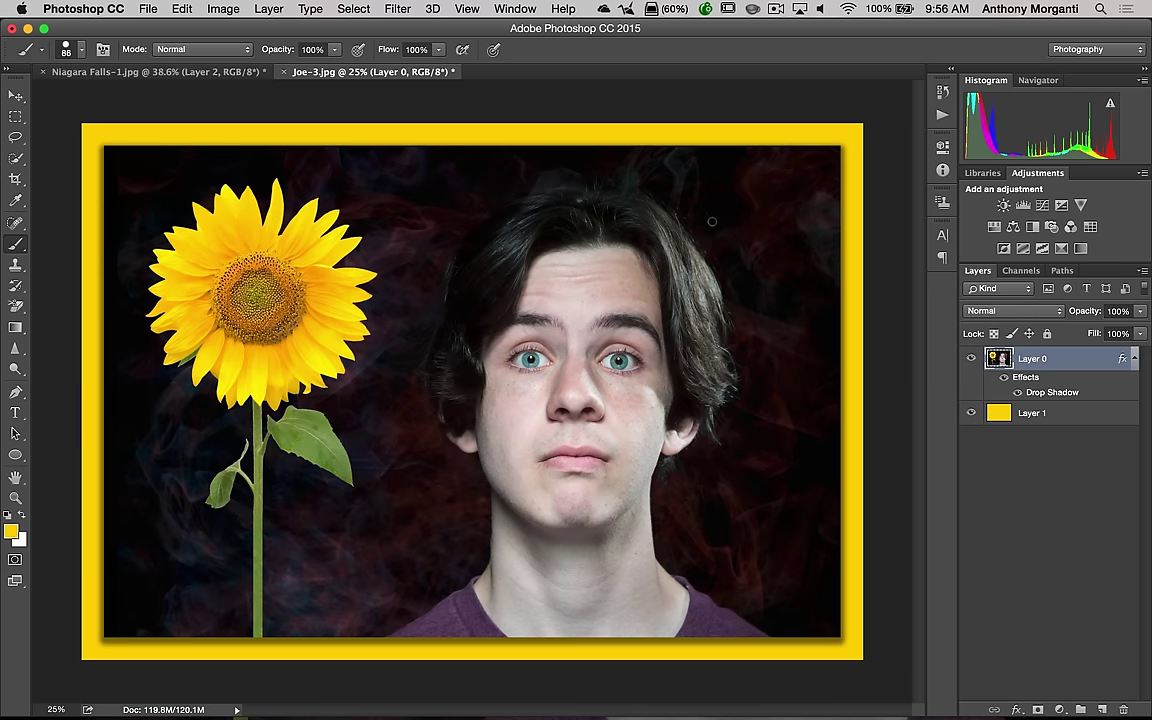
# Add an Inner Shadow effect to the yellow layer with 35% opacity, 34% choke and a size of 122 px
pyautogui.click(1045, 412)
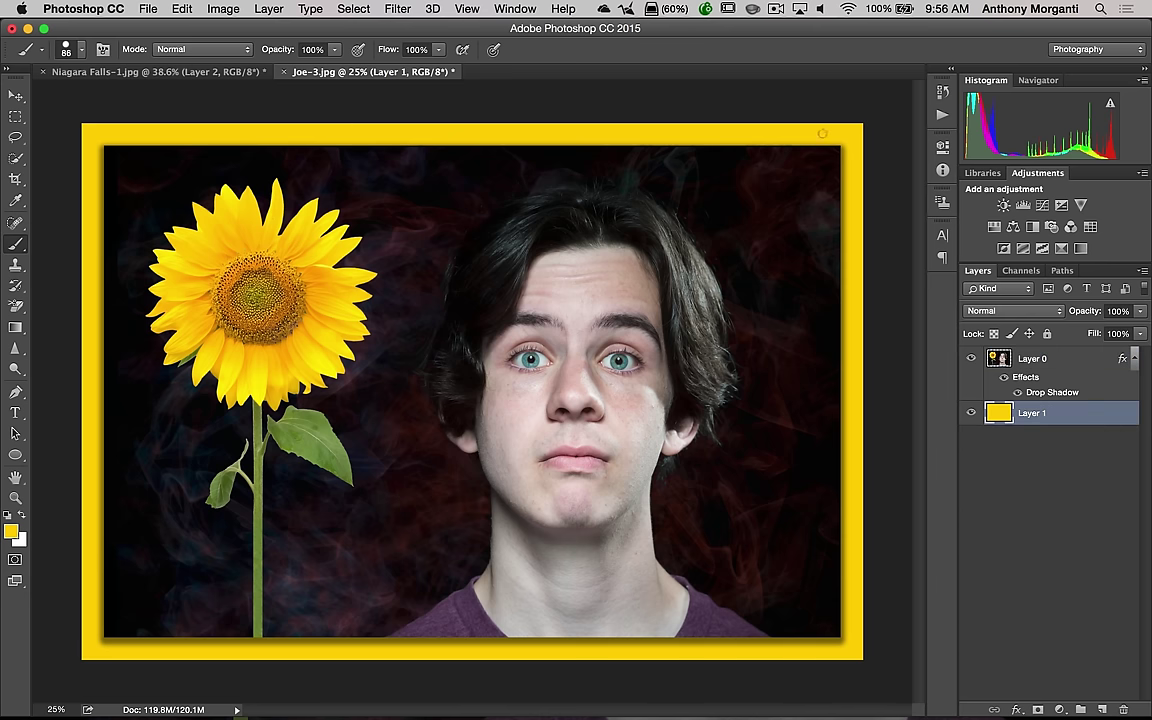
pyautogui.doubleClick(1075, 410)
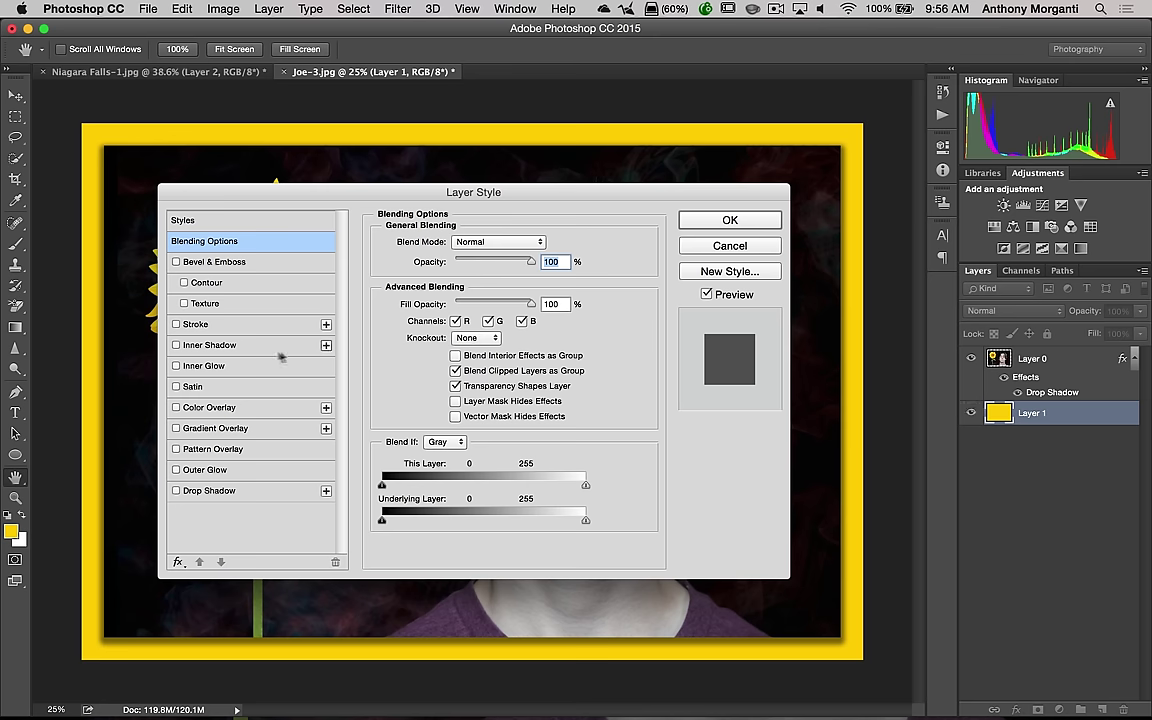
pyautogui.click(212, 345)
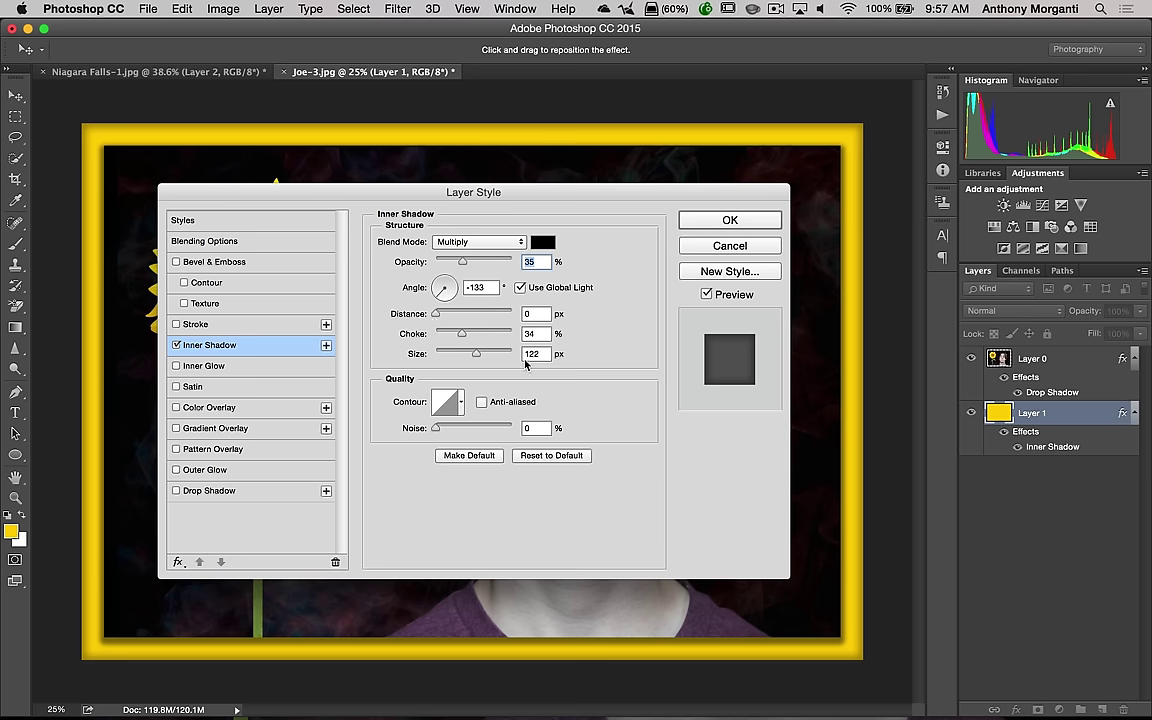
pyautogui.click(692, 221)
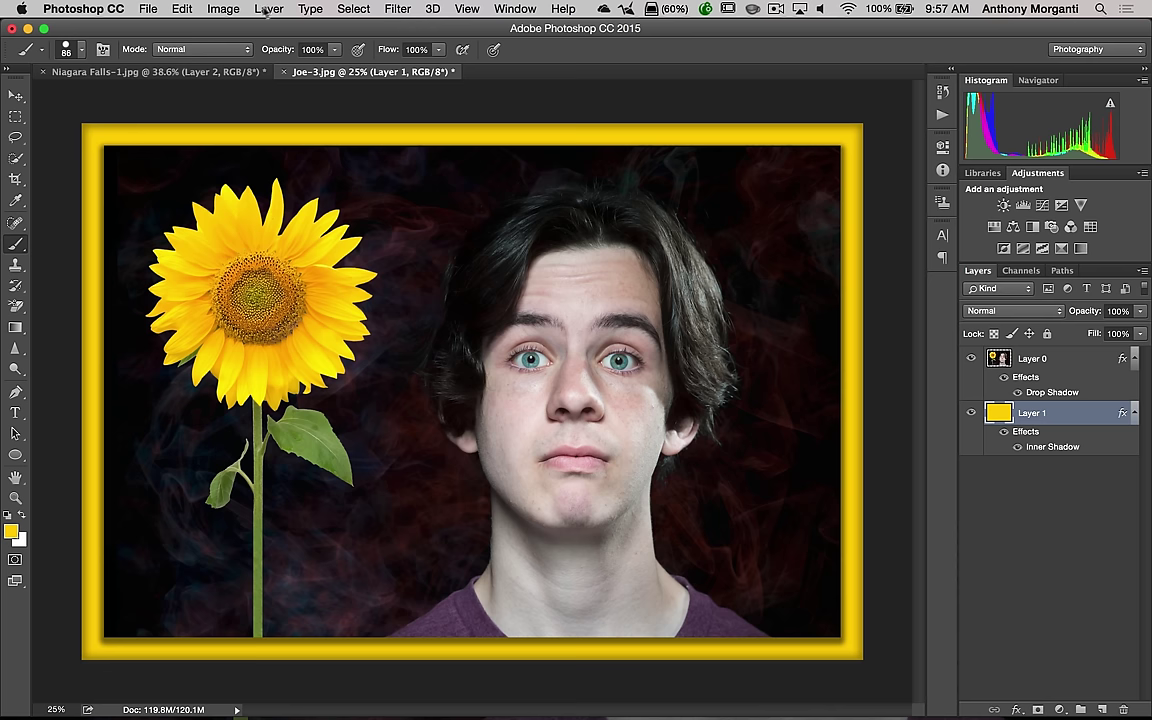
# Enlarge the canvas by a relative 1 inch in both width and height, and add an empty layer beneath the yellow layer
pyautogui.click(212, 10)
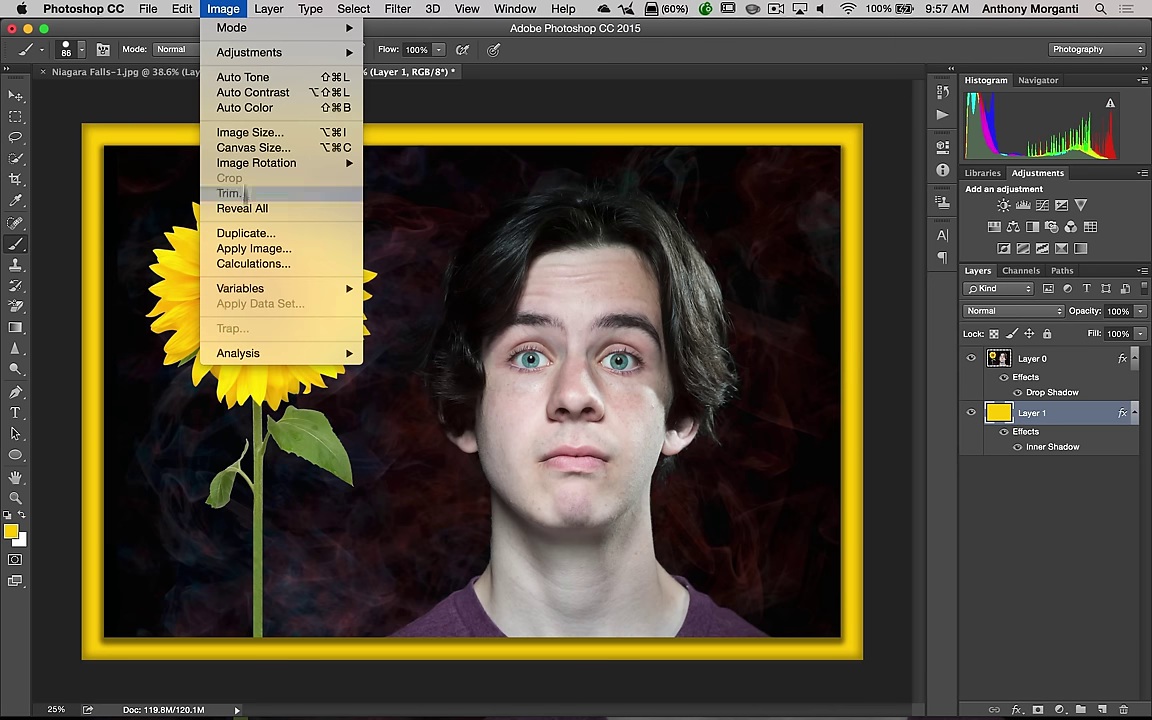
pyautogui.click(247, 148)
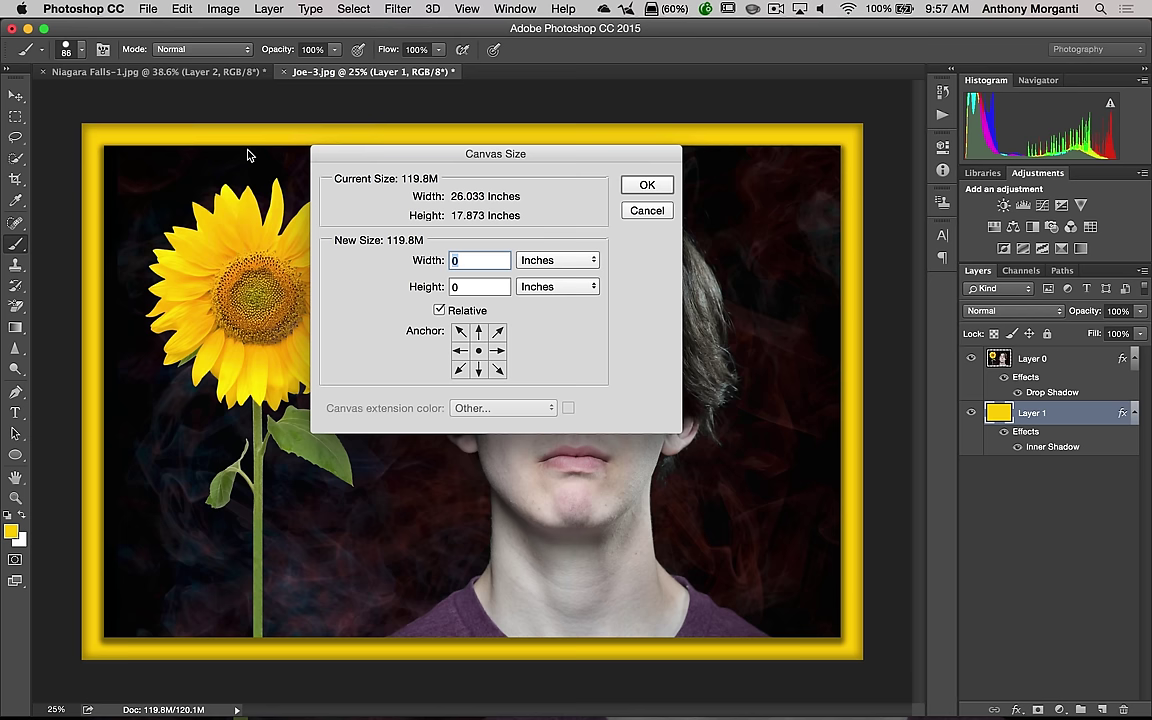
pyautogui.write('1')
pyautogui.press('Tab')
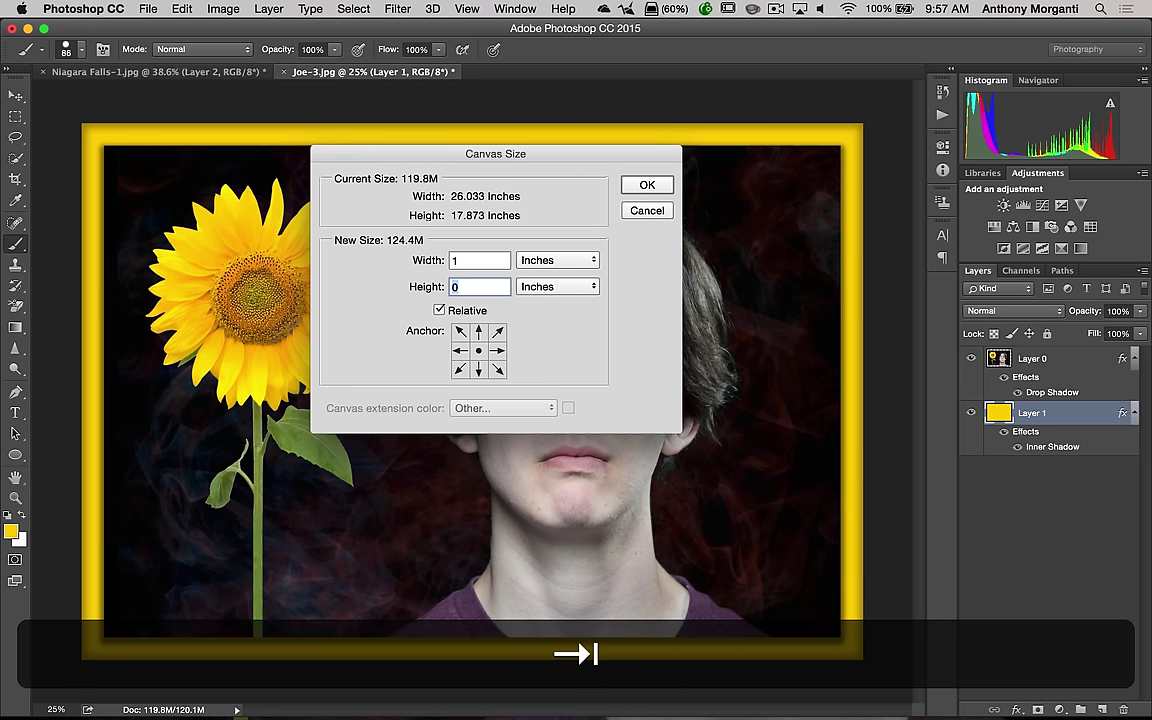
pyautogui.write('1')
pyautogui.click(647, 184)
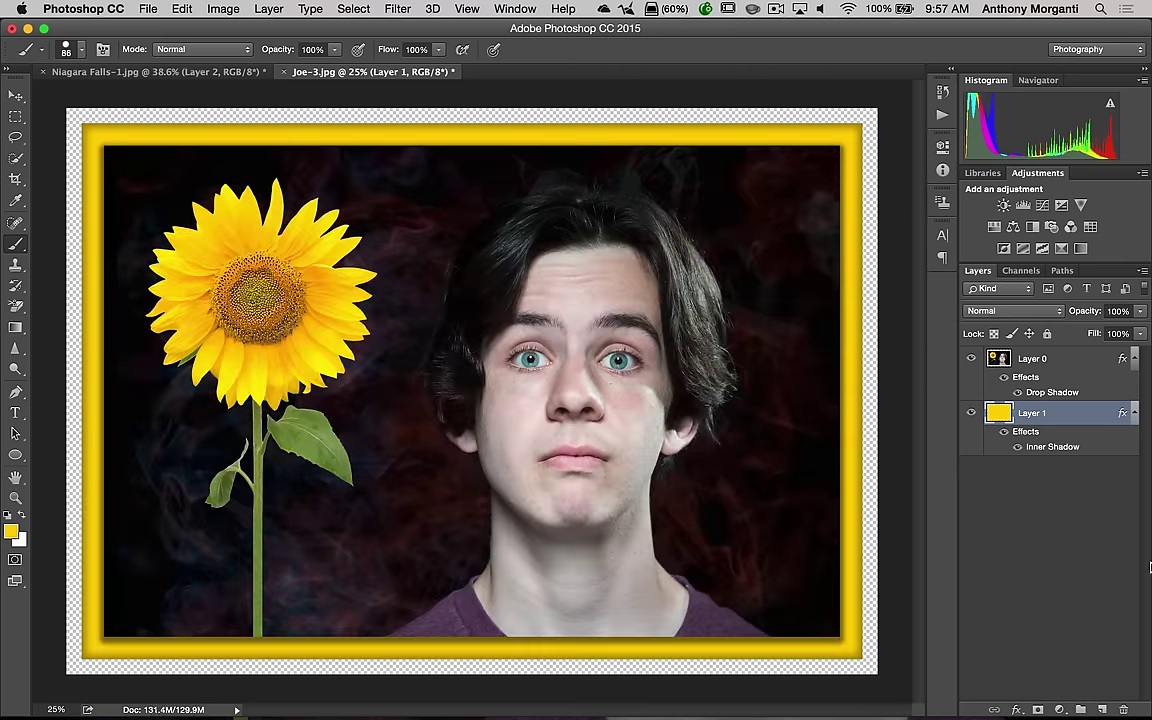
pyautogui.press('super')
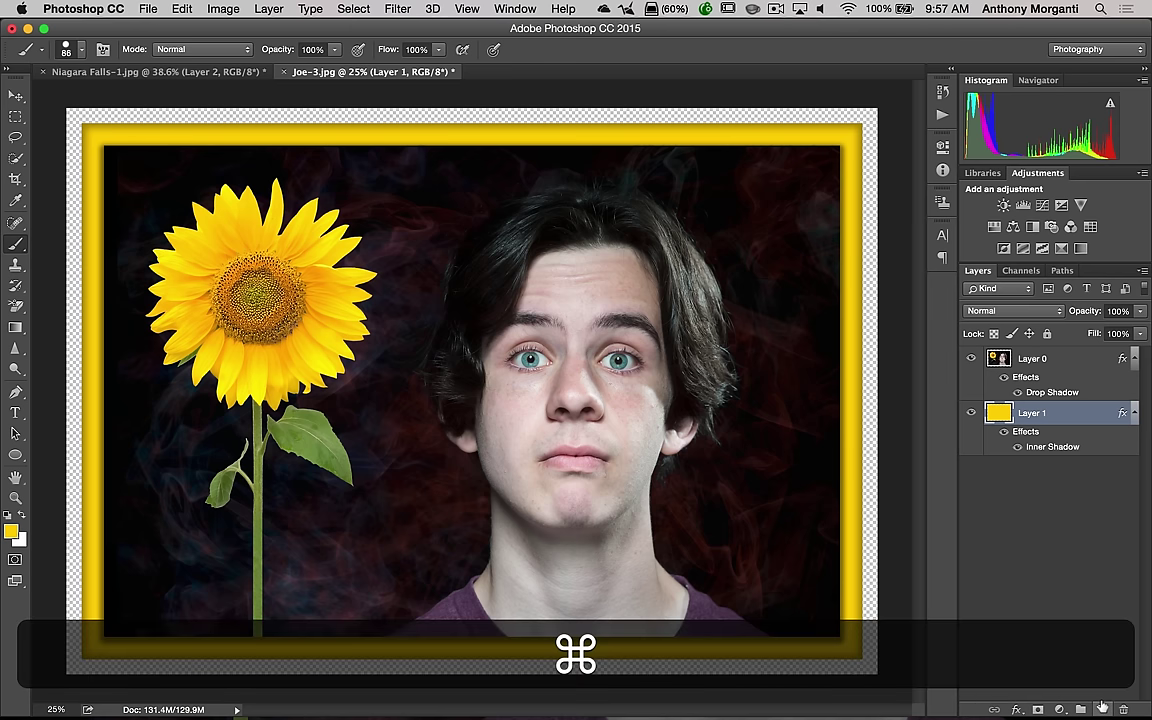
pyautogui.keyDown('super'); pyautogui.click(1101, 707); pyautogui.keyUp('super')
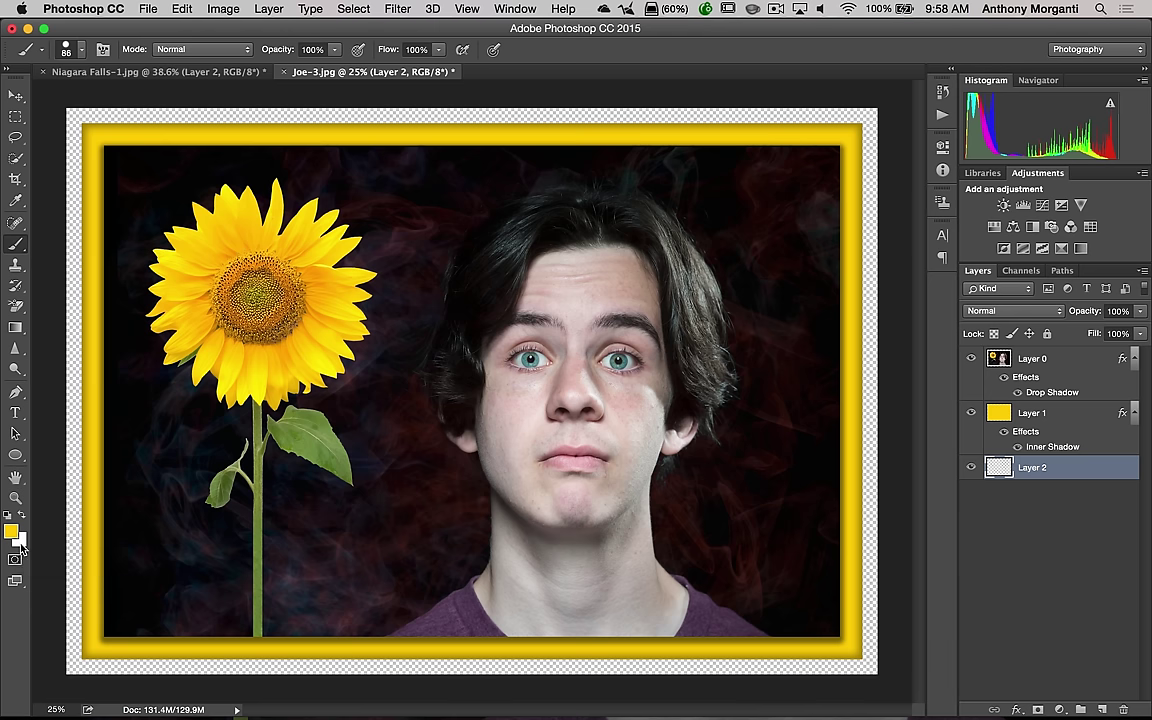
# Fill the empty bottom layer with the white background color
pyautogui.press('super')
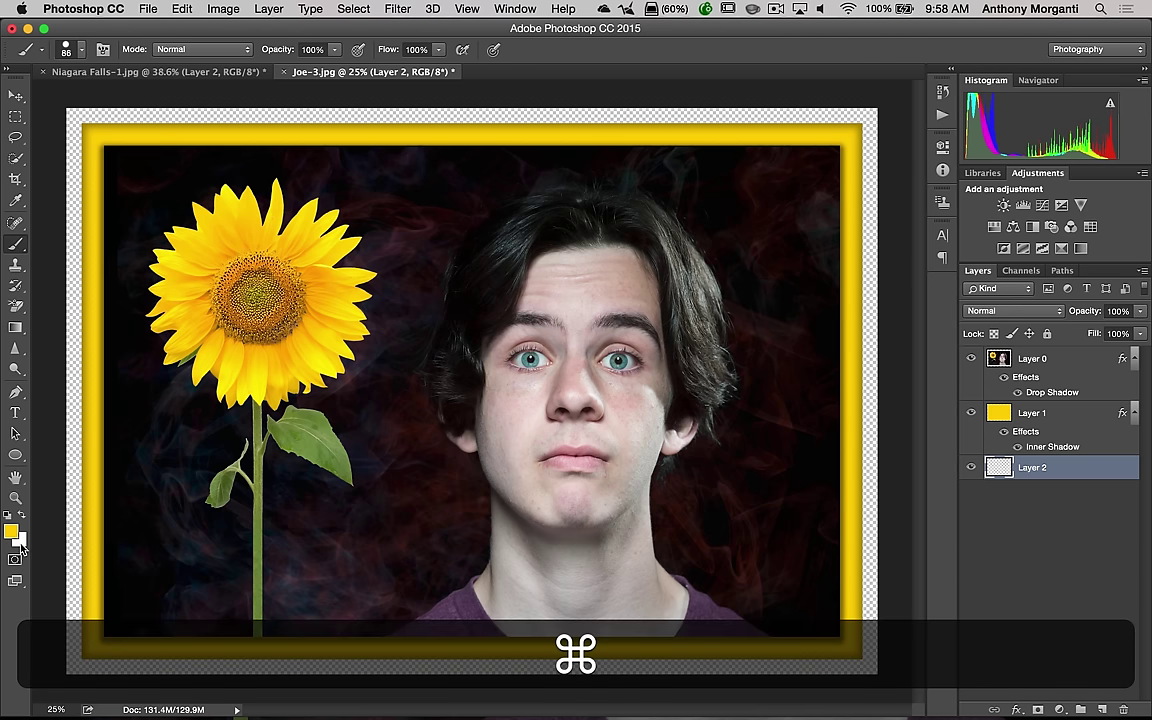
pyautogui.press('super+BackSpace')
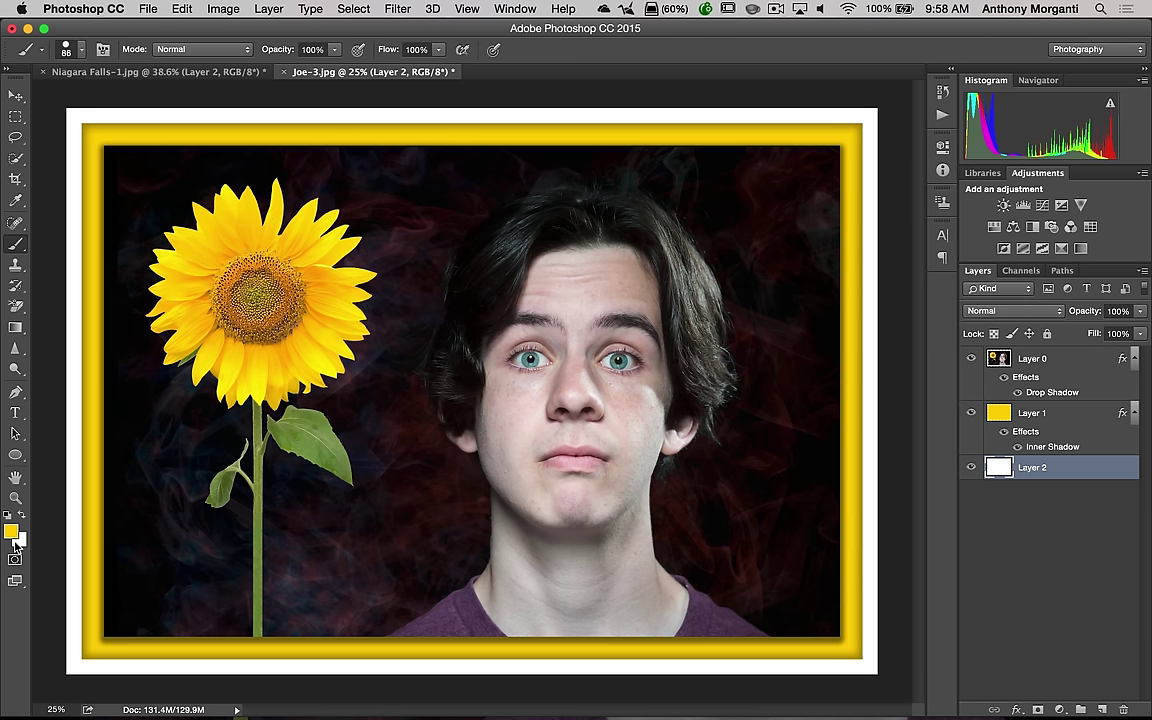
# Reset to the default colors, refill the bottom layer with black, and return to the Niagara Falls-1.jpg document
pyautogui.press('d')
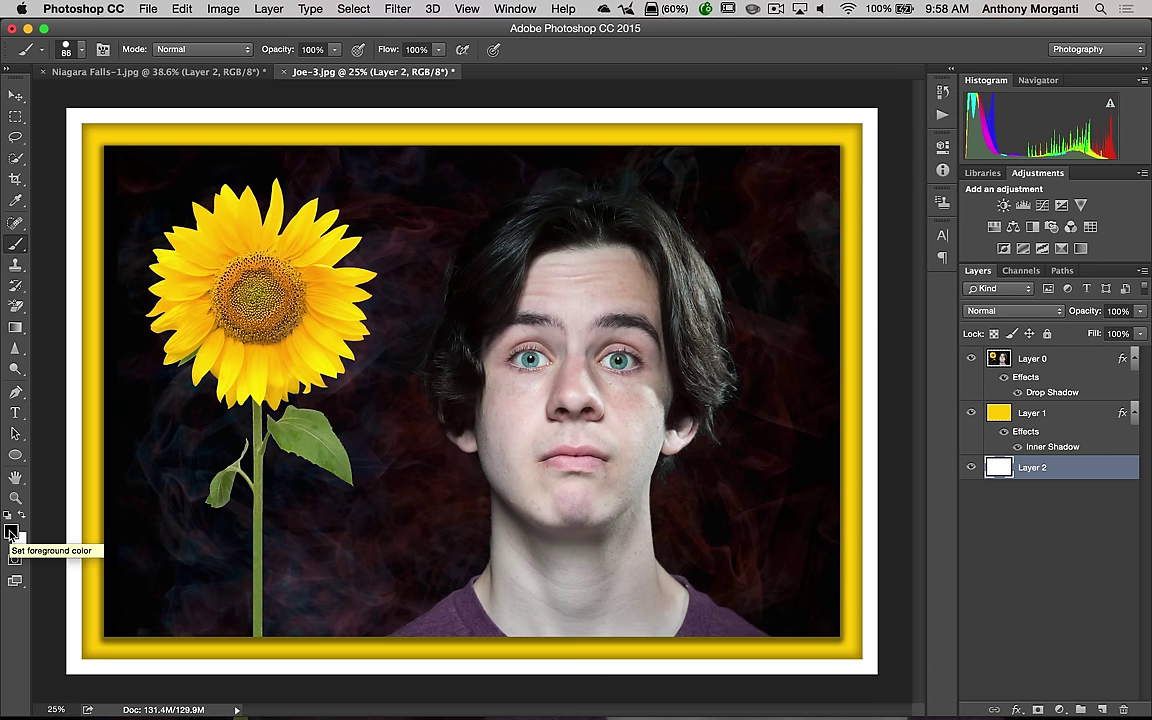
pyautogui.press('alt')
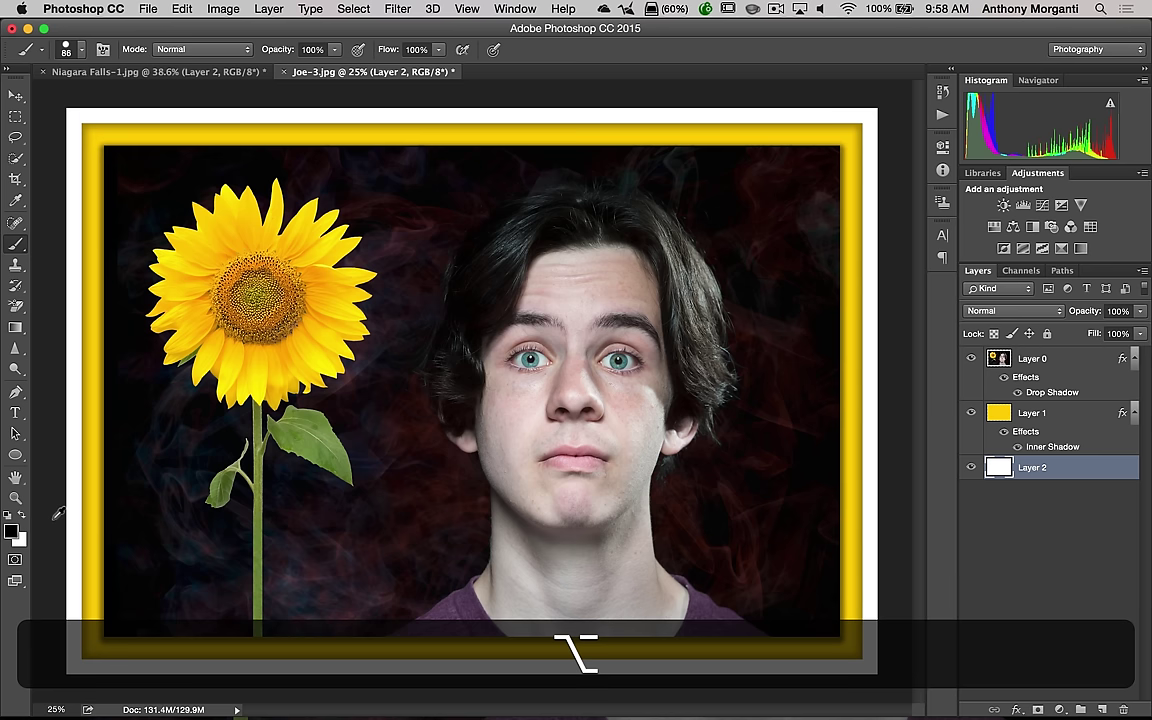
pyautogui.hotkey('alt', 'BackSpace')
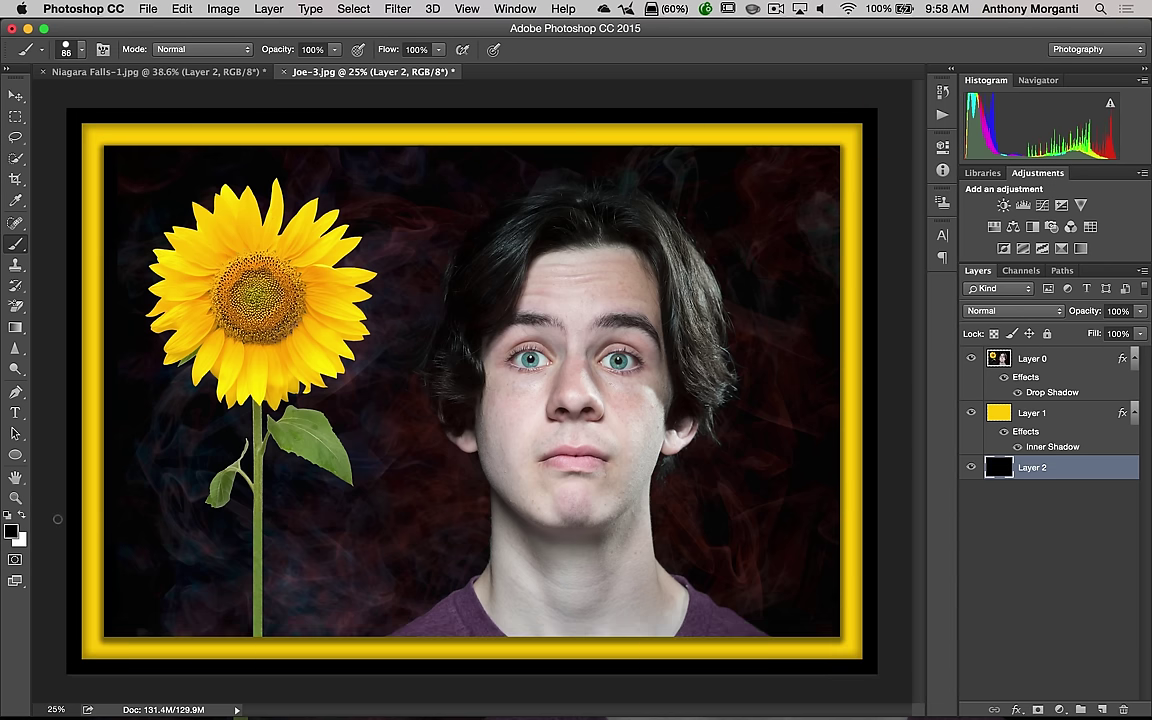
pyautogui.press('super+0')
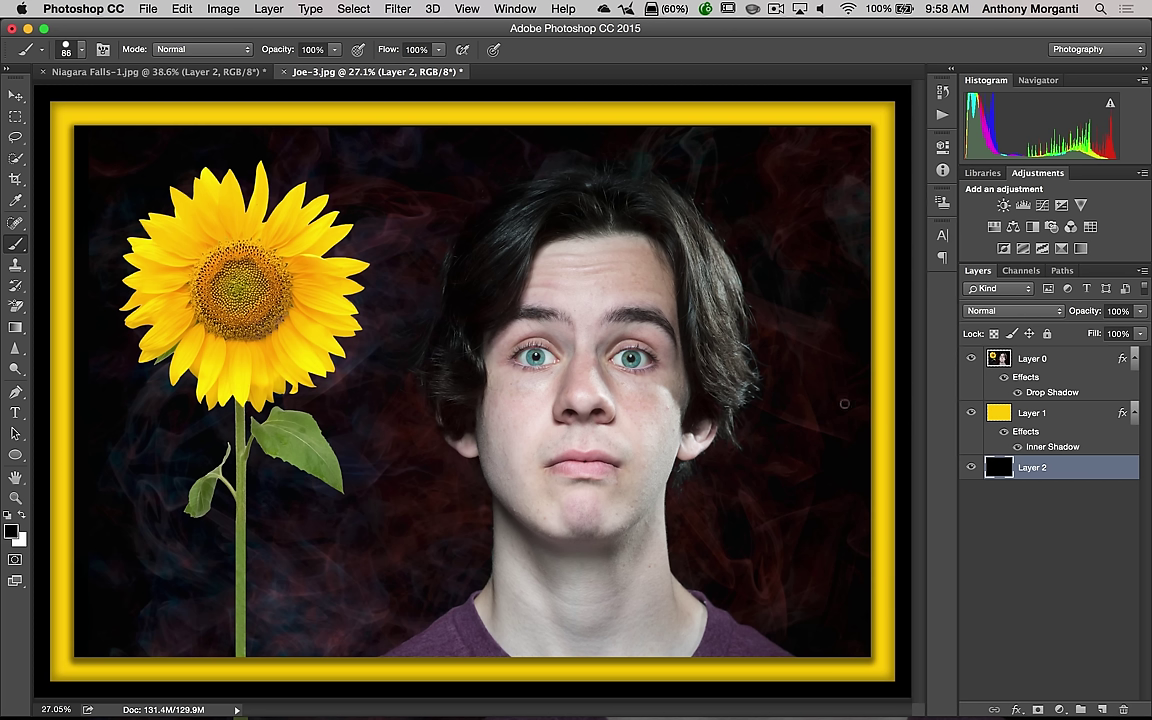
pyautogui.click(190, 75)
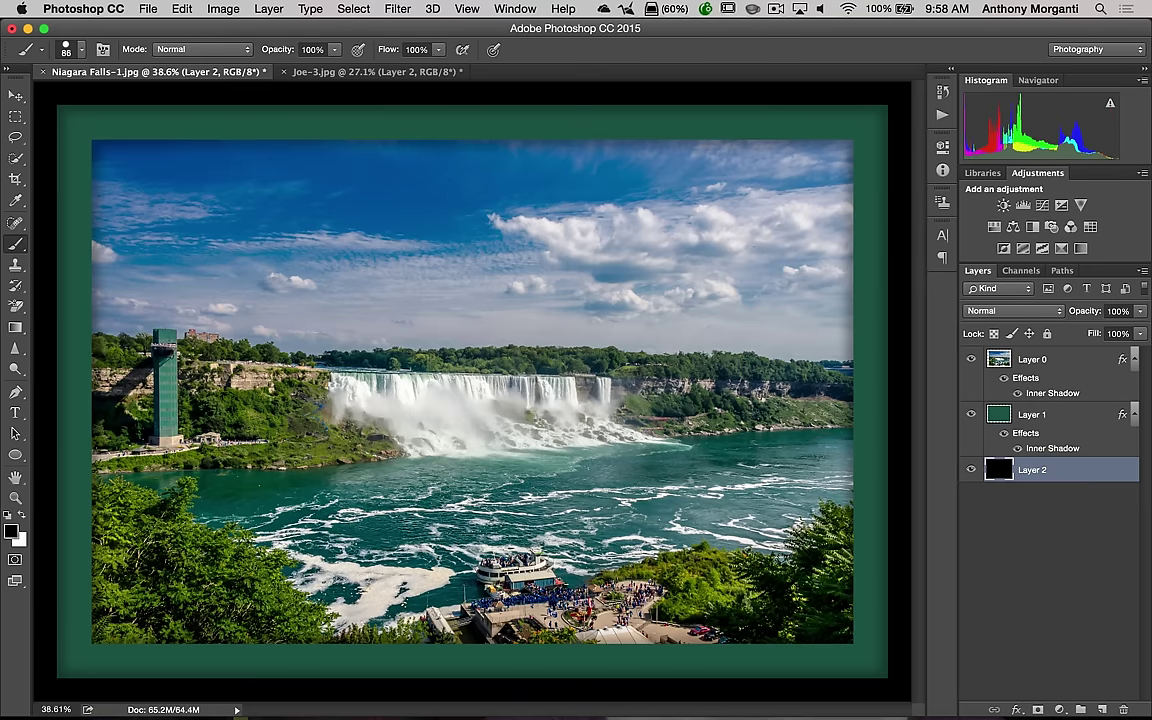